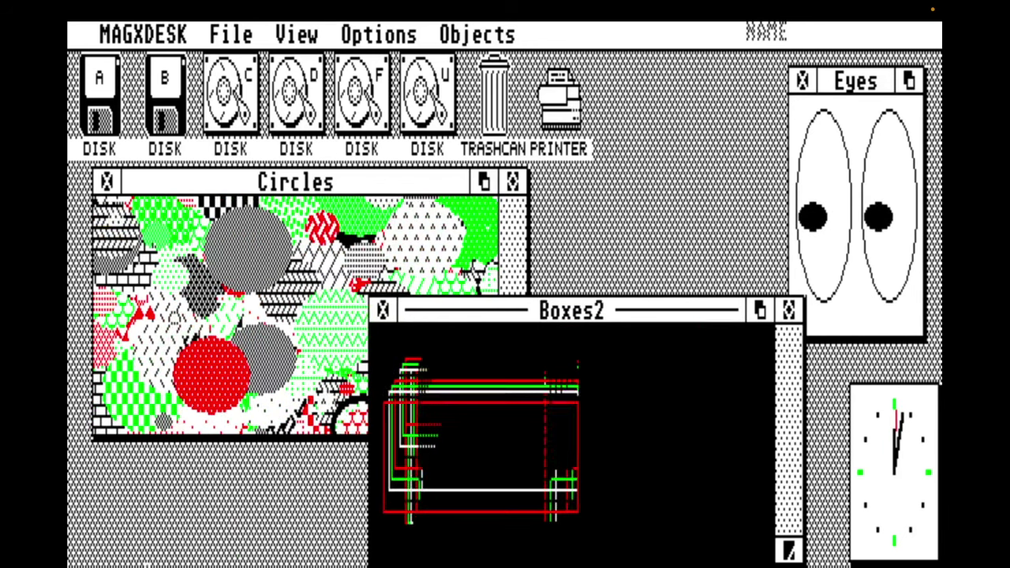
# - Raise the Eyes demo window to the front of the MagiC desktop
pyautogui.click(843, 90)
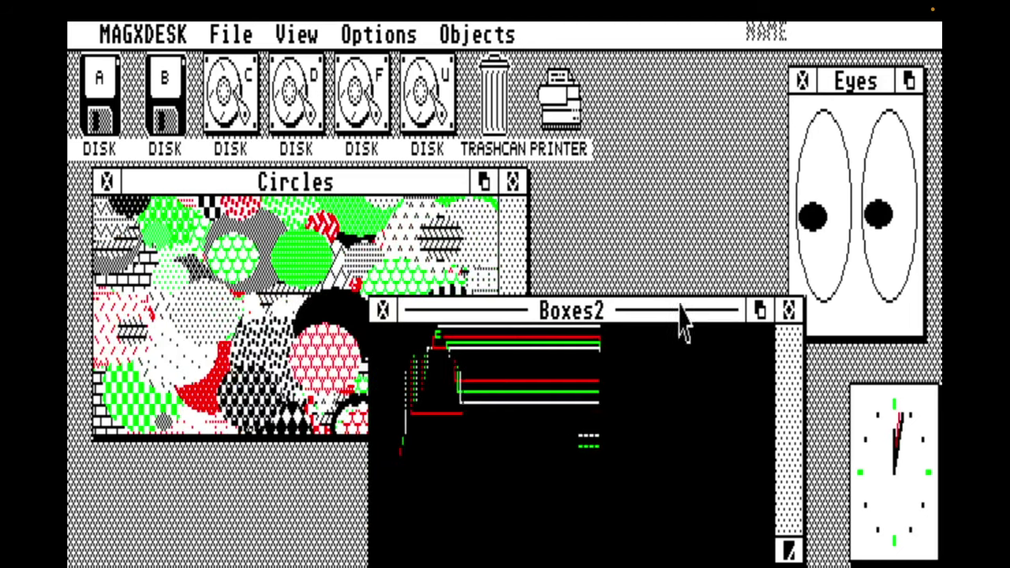
pyautogui.click(842, 94)
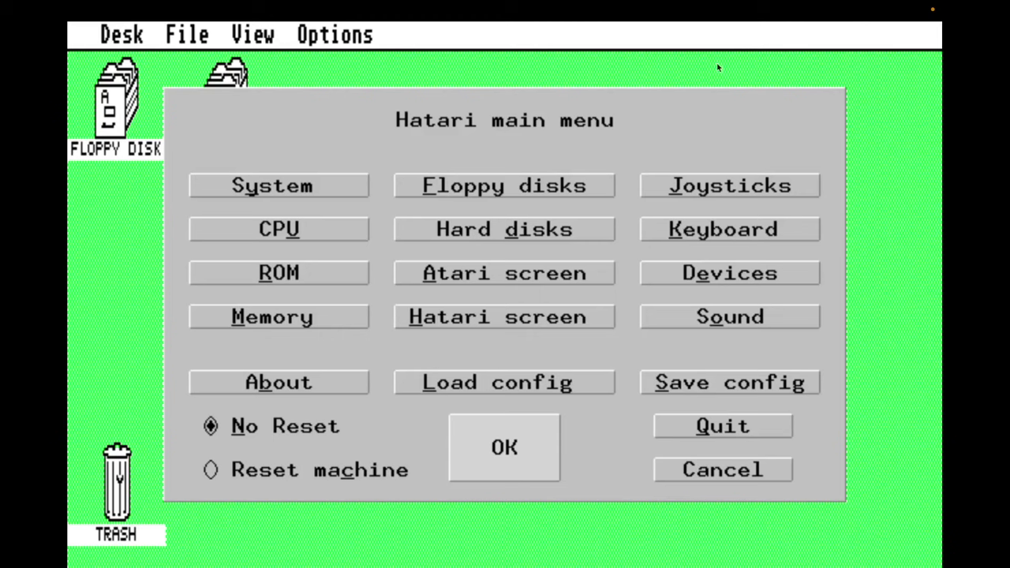
# - Review the ROM, CPU and memory settings pages, returning to the main menu after each
pyautogui.click(321, 269)
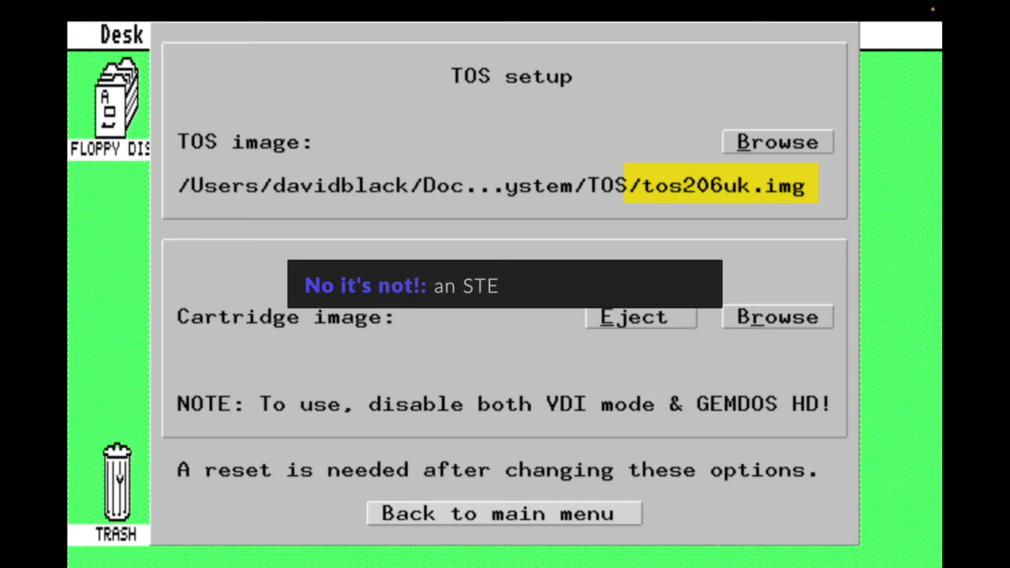
pyautogui.click(505, 514)
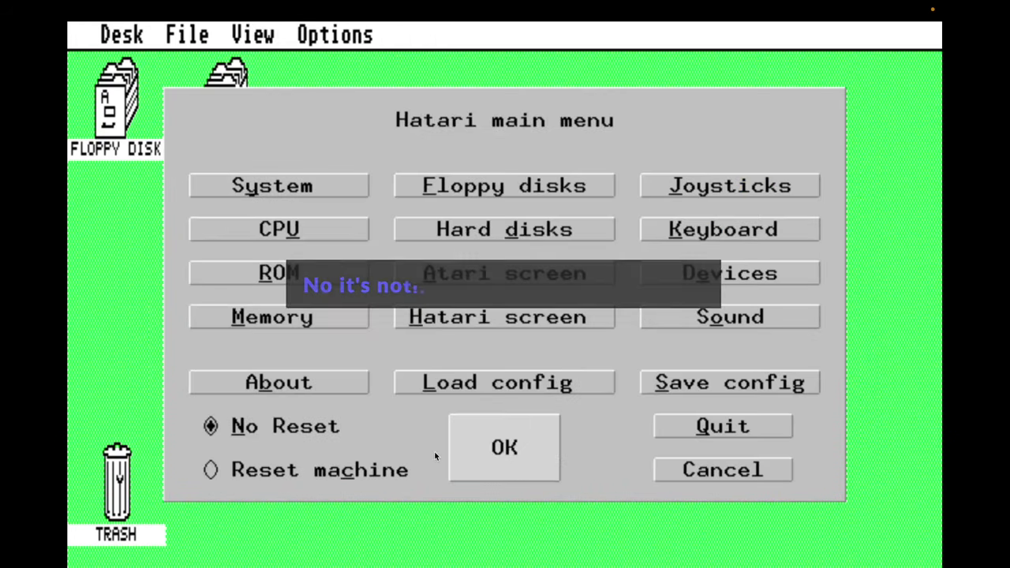
pyautogui.click(301, 237)
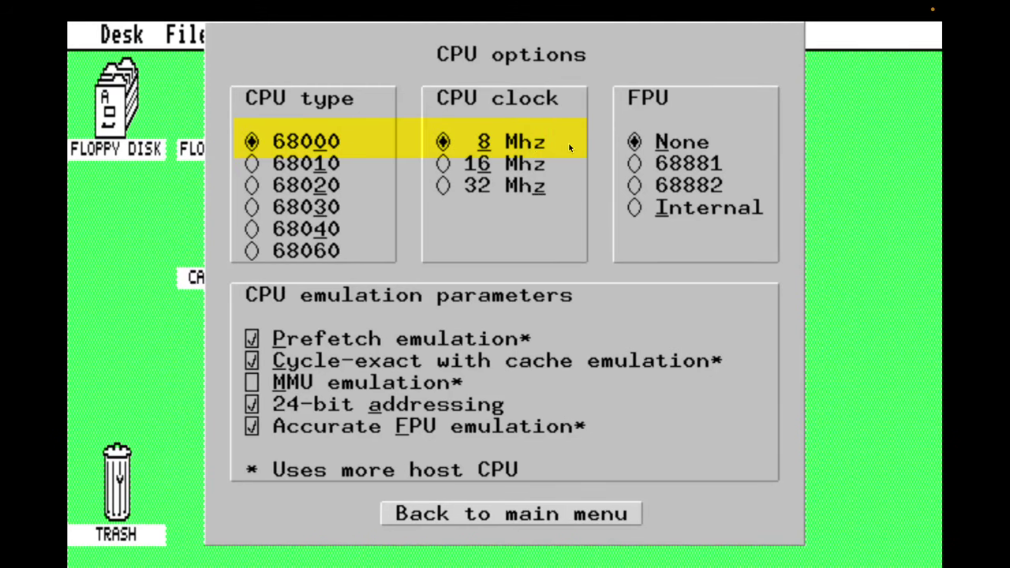
pyautogui.press('Return')
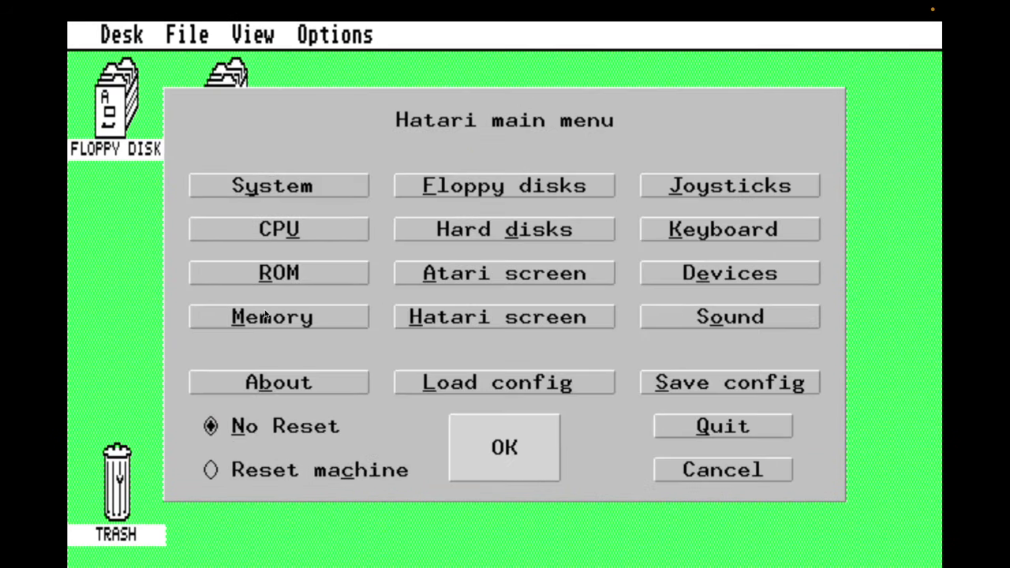
pyautogui.click(269, 315)
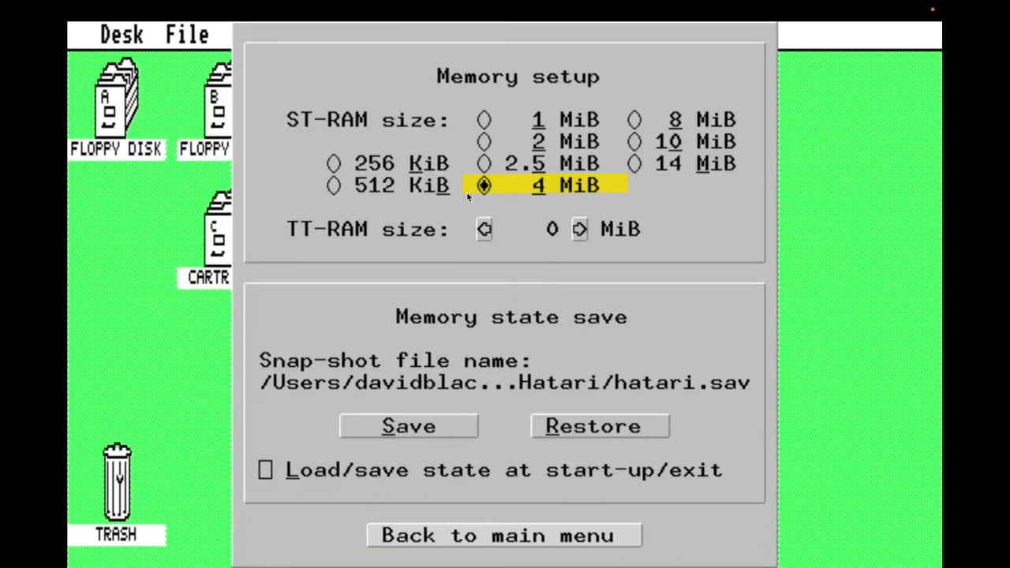
pyautogui.click(474, 532)
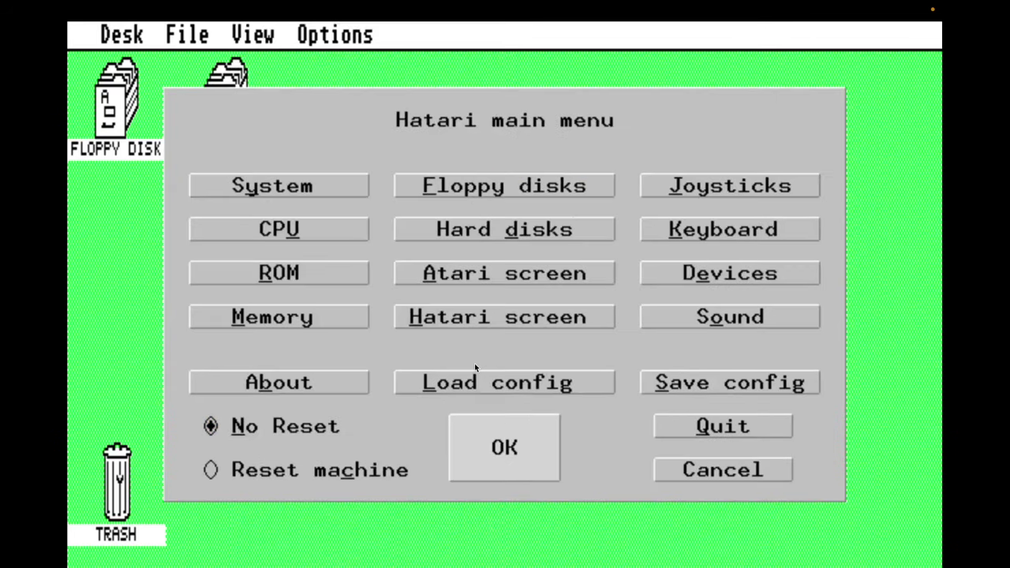
# - Review the floppy, hard disk and Atari monitor settings, then save the configuration as hatari.cfg
pyautogui.click(487, 189)
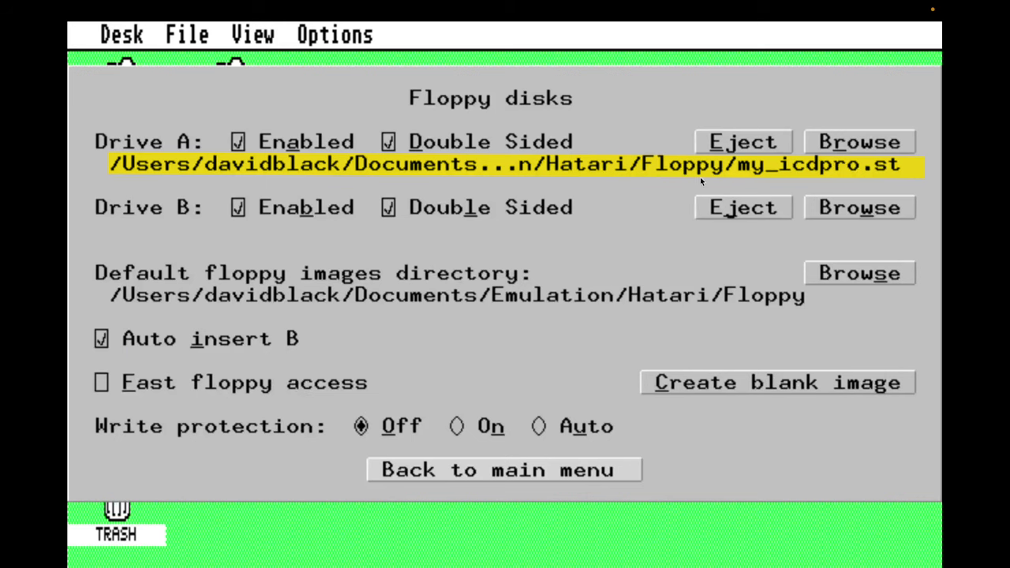
pyautogui.click(500, 465)
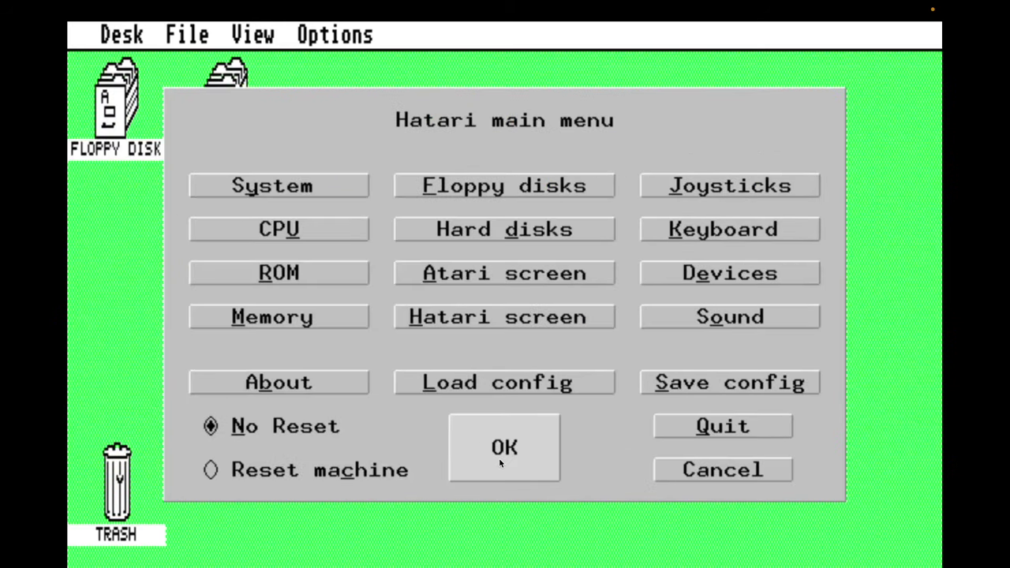
pyautogui.click(492, 235)
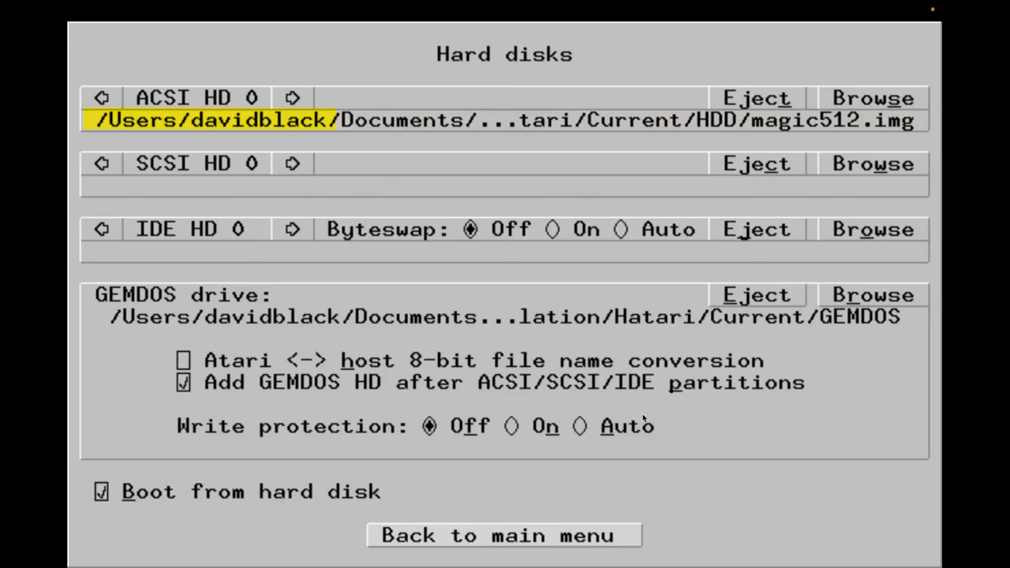
pyautogui.click(562, 535)
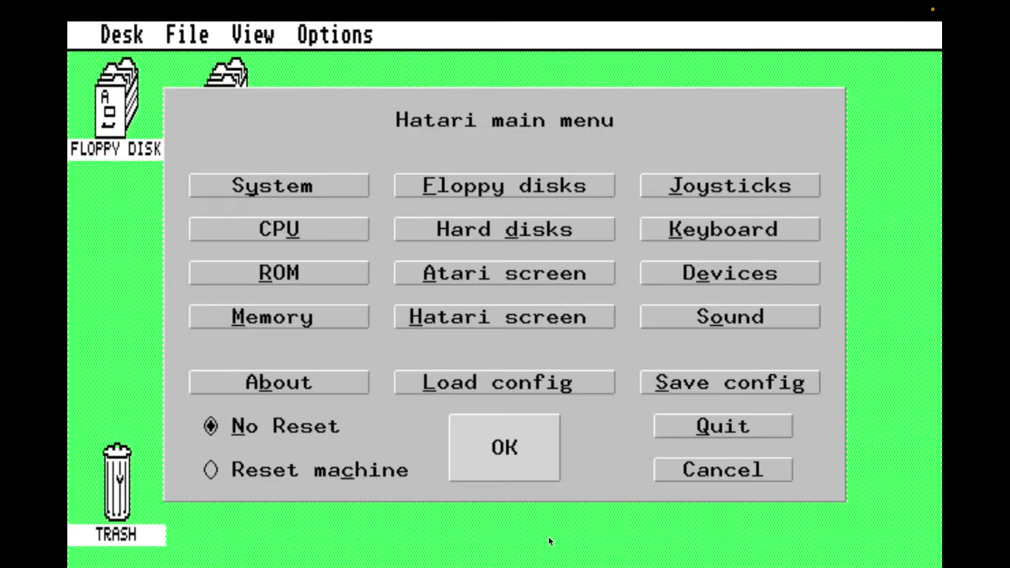
pyautogui.click(515, 272)
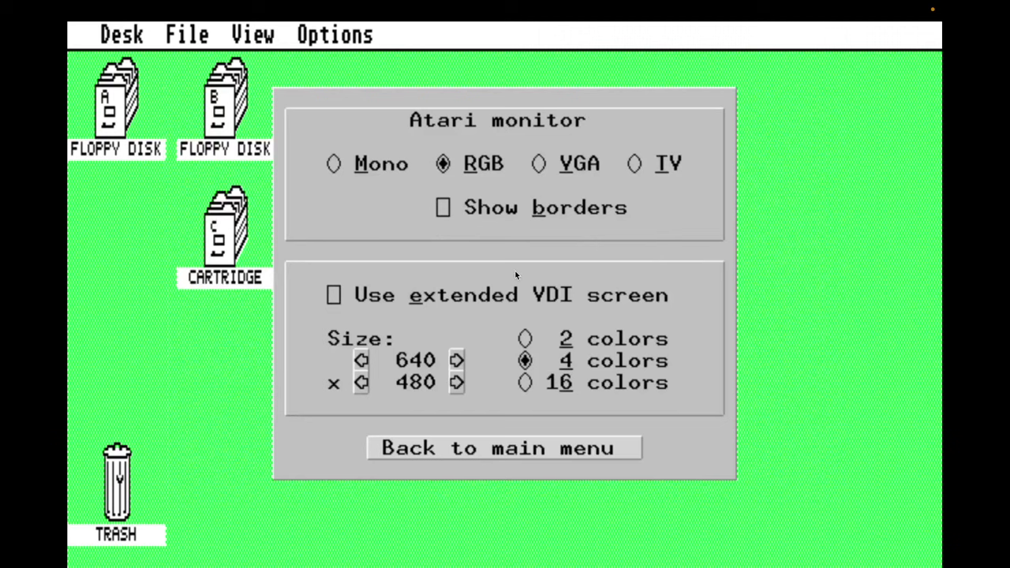
pyautogui.click(517, 456)
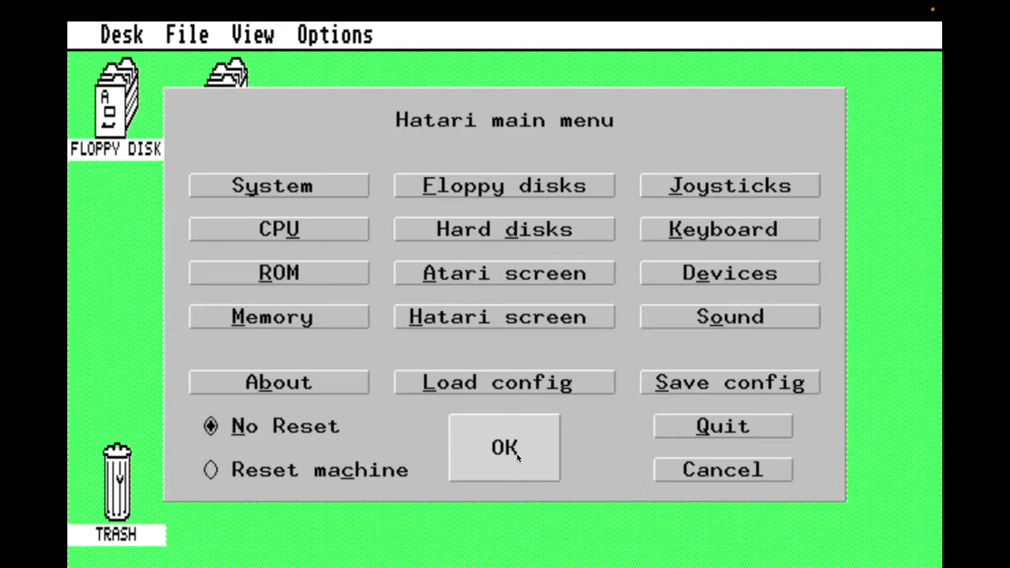
pyautogui.click(710, 382)
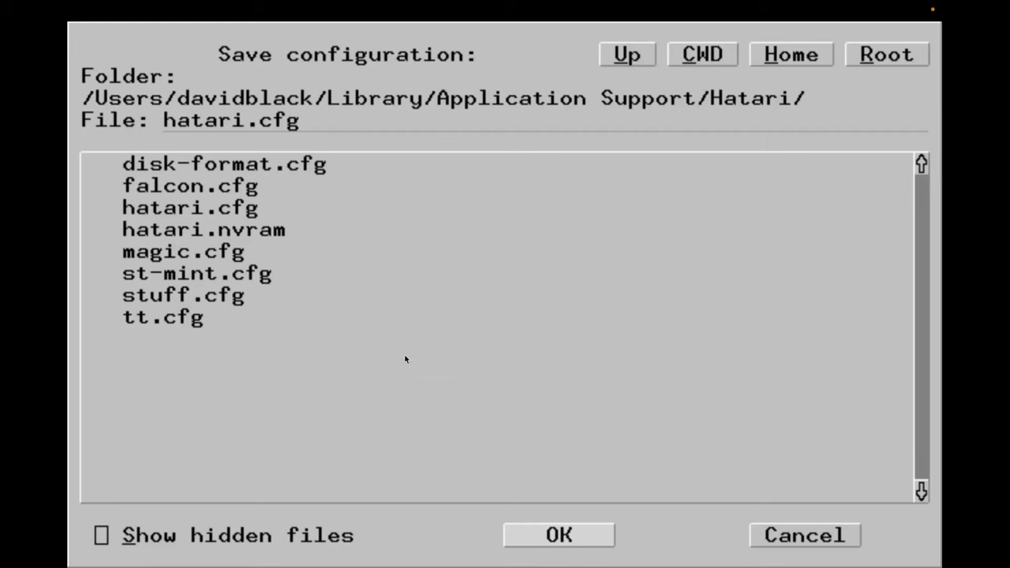
pyautogui.click(555, 542)
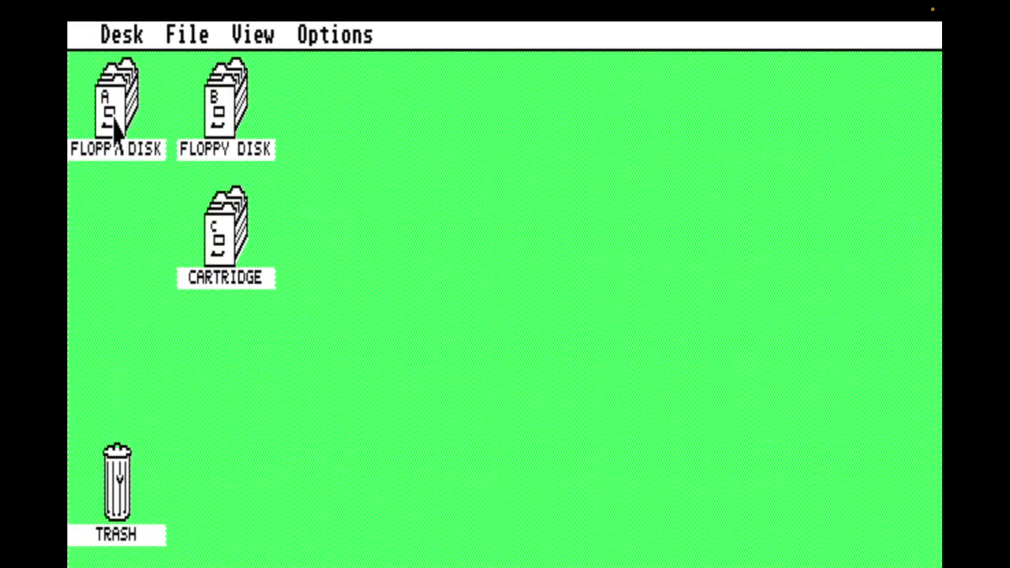
# - Open the FLOPPY DISK A window, which lists 34 items (538328 bytes)
pyautogui.doubleClick(108, 131)
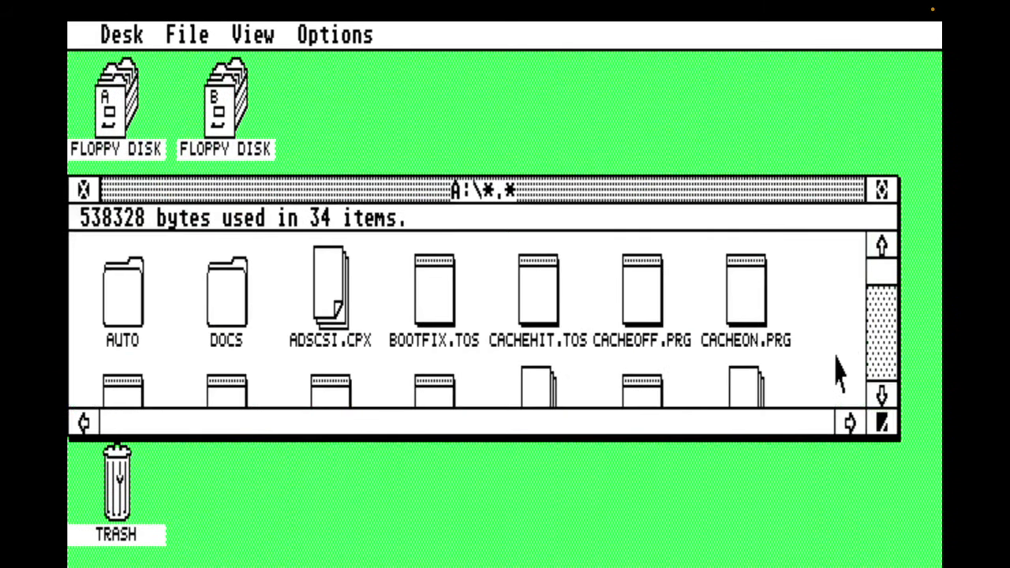
# - Scroll drive A's window down three rows and launch ICDFMT.PRG
pyautogui.click(879, 362)
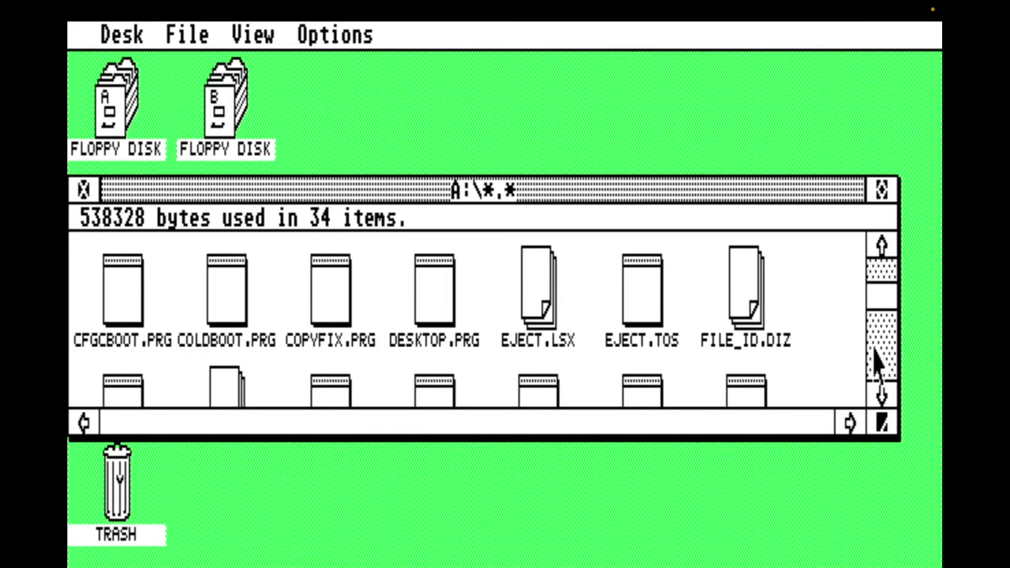
pyautogui.click(879, 362)
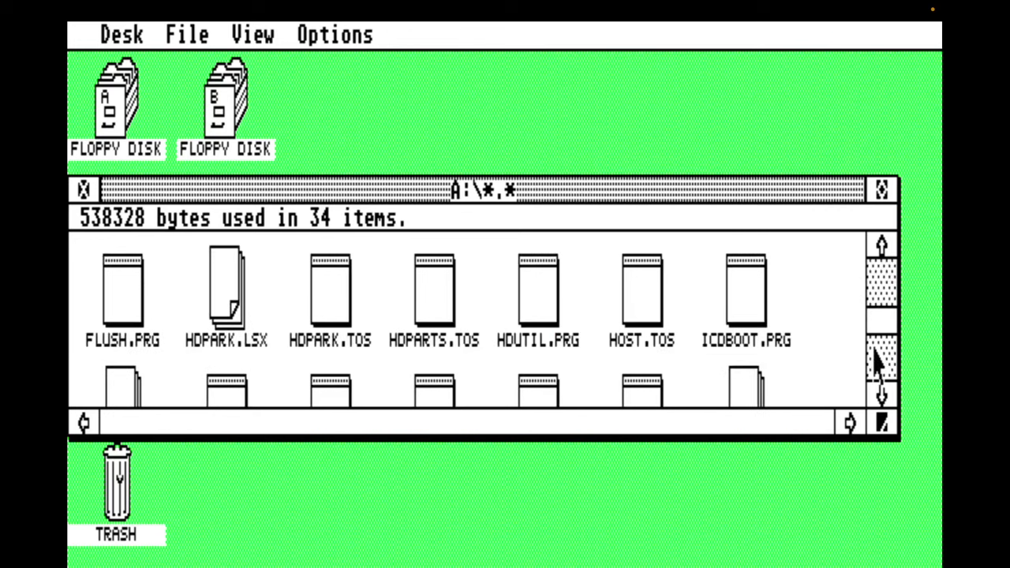
pyautogui.click(879, 362)
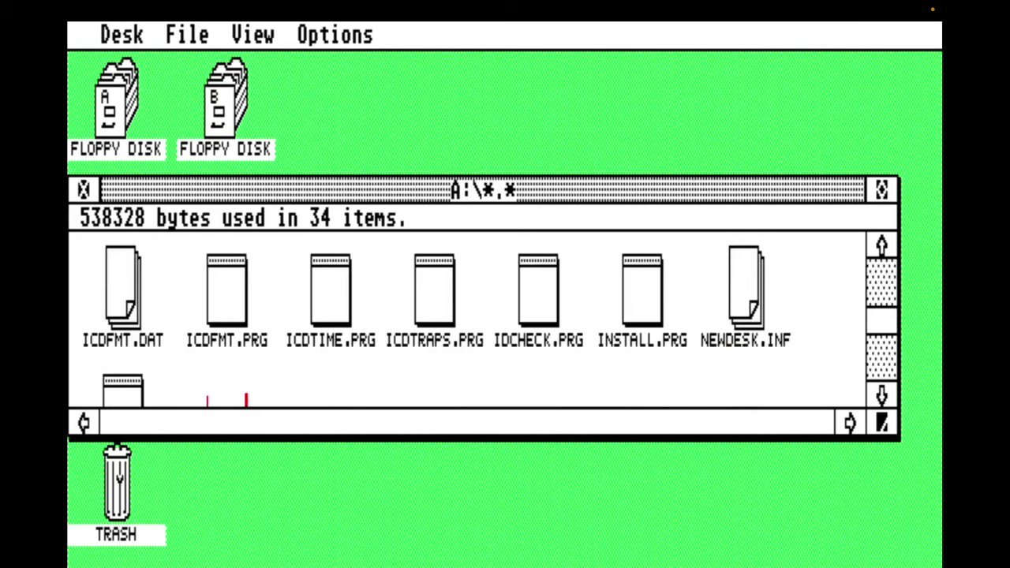
pyautogui.doubleClick(235, 304)
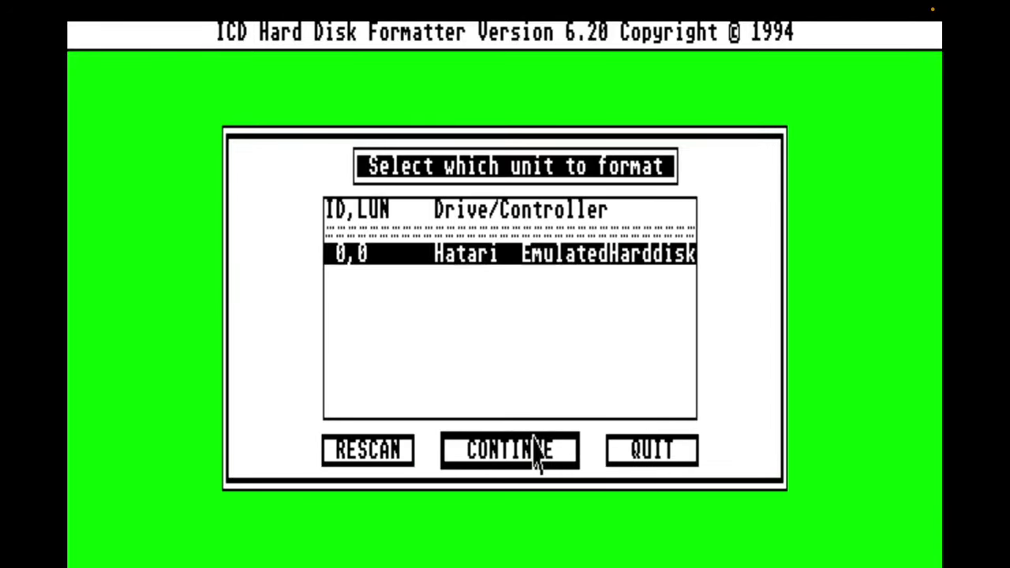
# - Continue with unit 0,0, set Verify Passes to 0, and bring up the partition screen
pyautogui.click(535, 452)
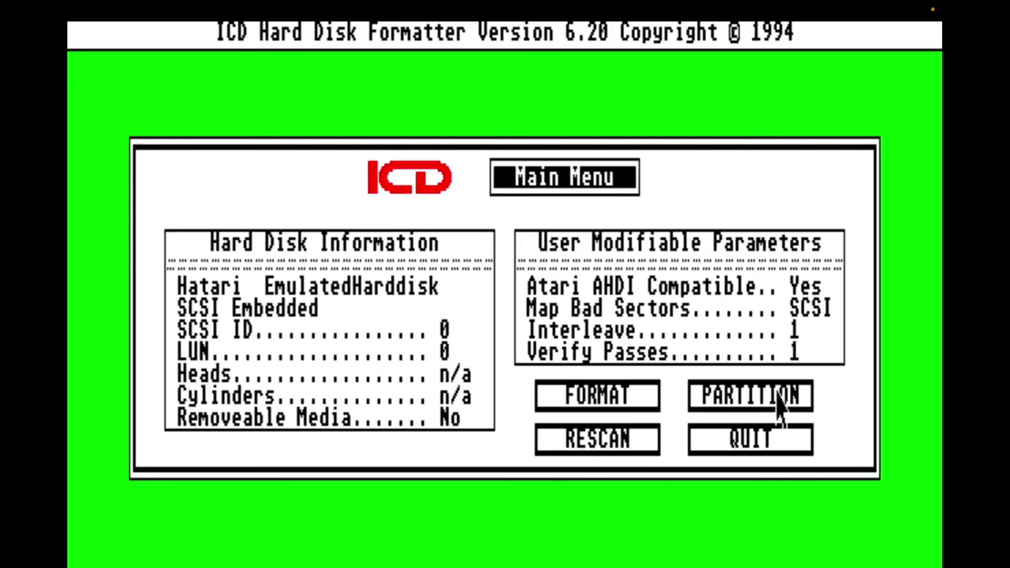
pyautogui.click(802, 355)
pyautogui.press('BackSpace')
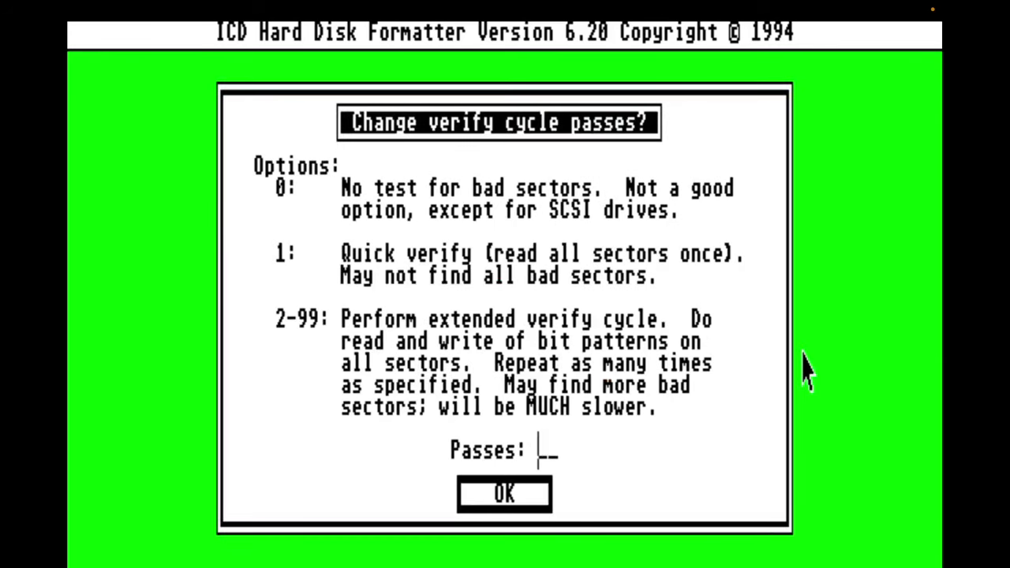
pyautogui.write('0')
pyautogui.click(532, 503)
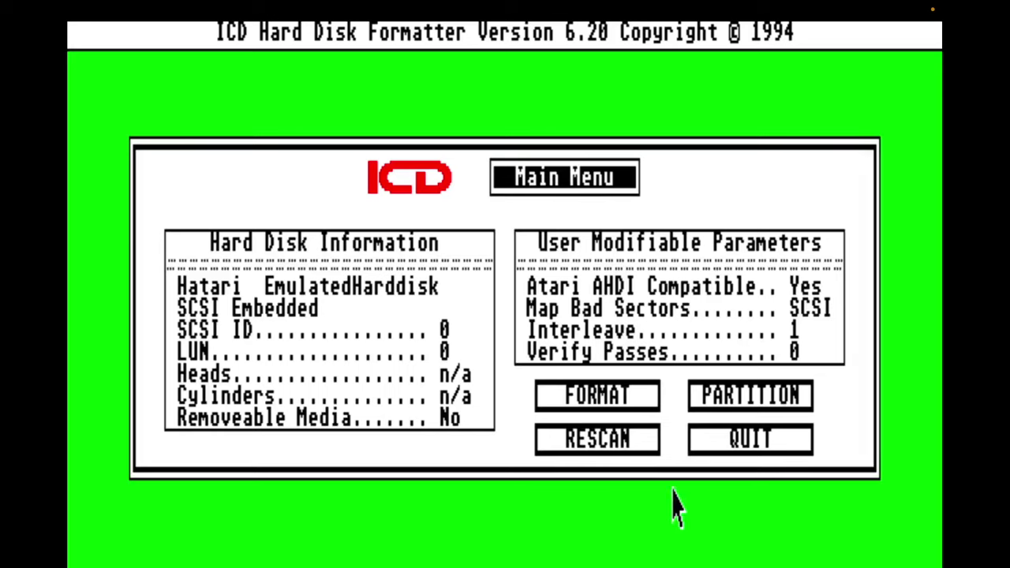
pyautogui.click(753, 411)
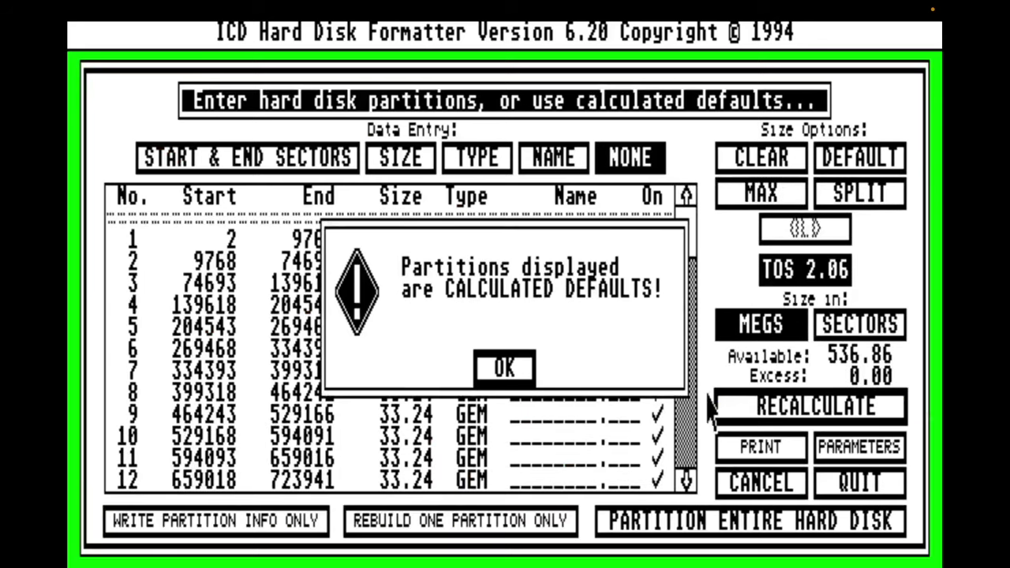
# - Empty the partition table and split the disk into 2 partitions
pyautogui.click(494, 377)
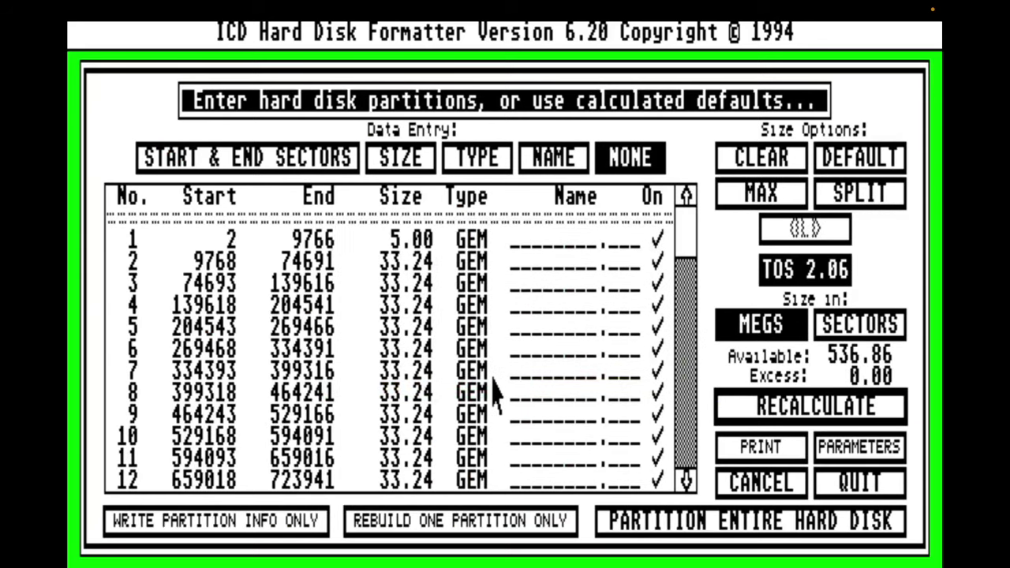
pyautogui.click(684, 454)
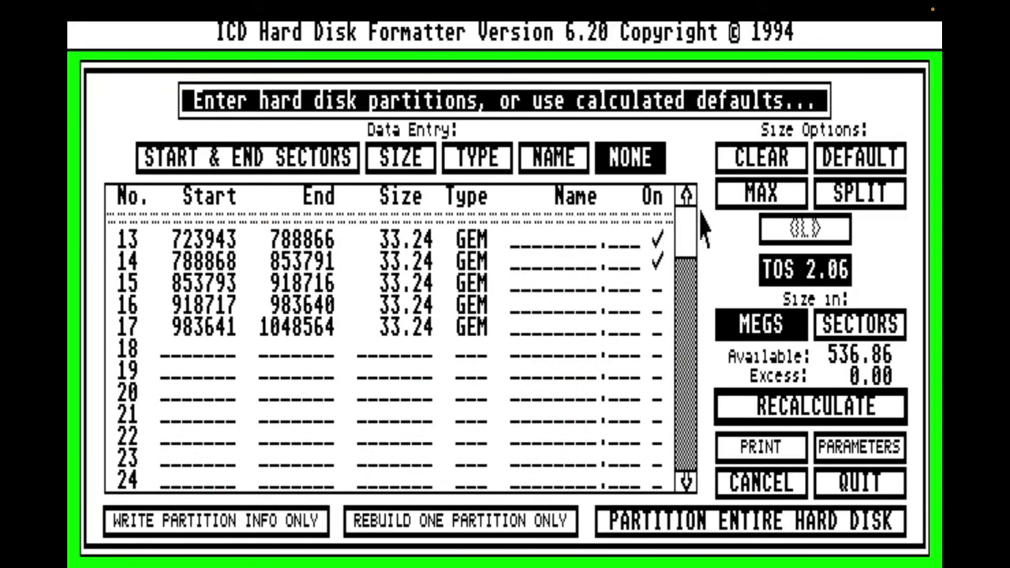
pyautogui.click(689, 217)
pyautogui.click(764, 162)
pyautogui.click(852, 192)
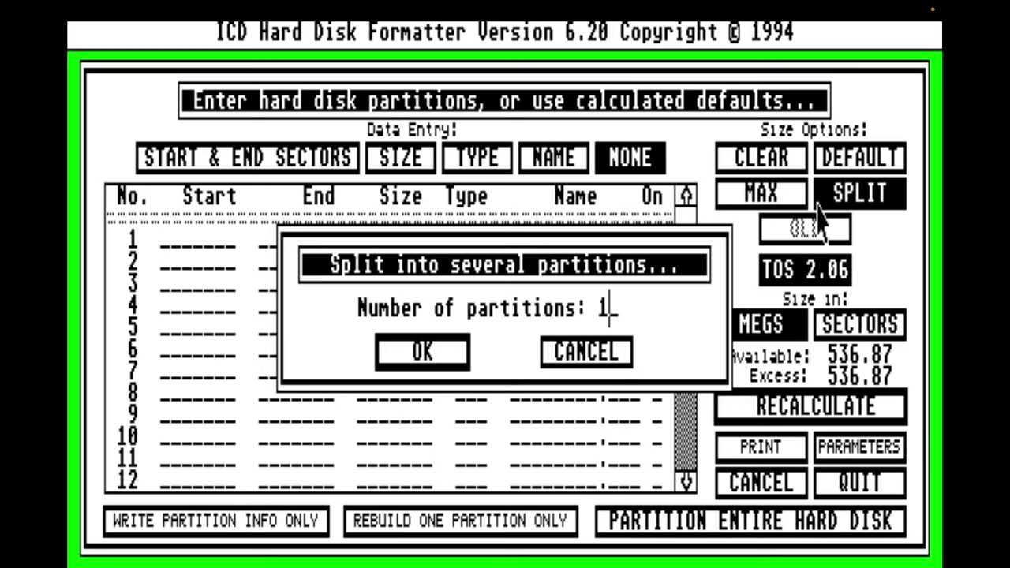
pyautogui.press('BackSpace')
pyautogui.write('2')
pyautogui.click(446, 359)
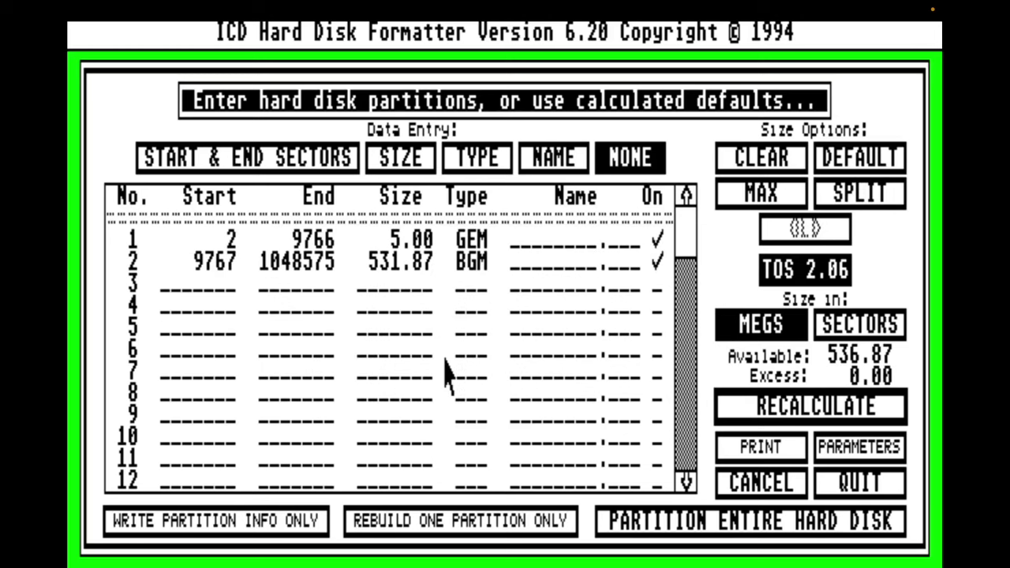
# - Size the partitions 128.0 and 408 MB, recalculate, and partition the entire hard disk
pyautogui.click(425, 246)
pyautogui.write('128.0')
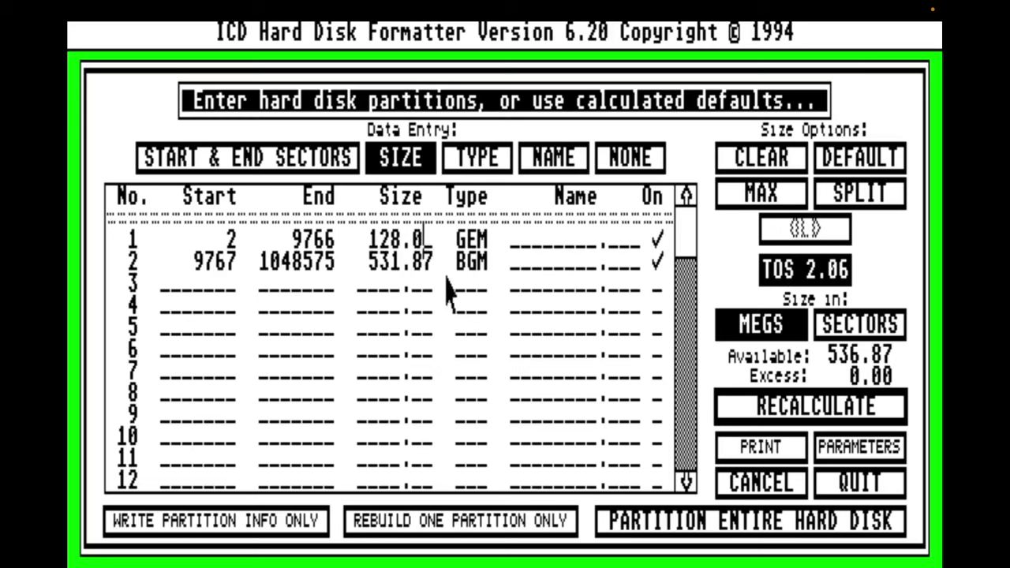
pyautogui.click(437, 268)
pyautogui.write('408')
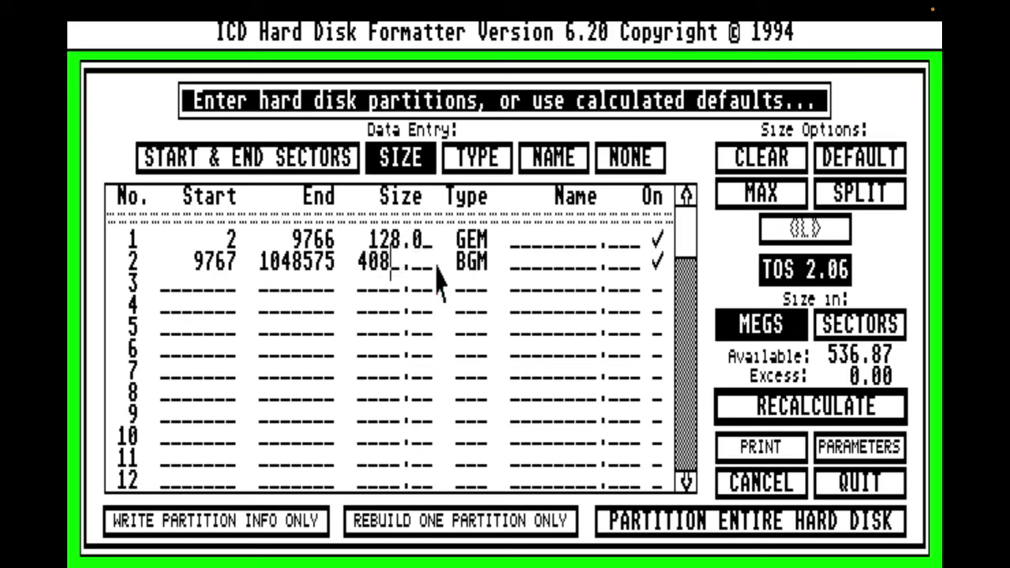
pyautogui.click(762, 409)
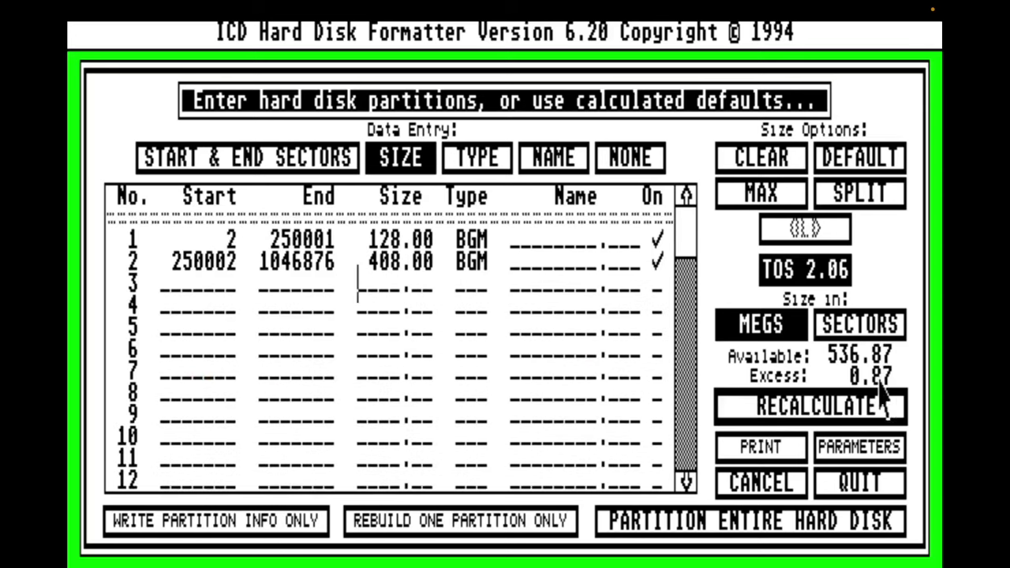
pyautogui.click(797, 536)
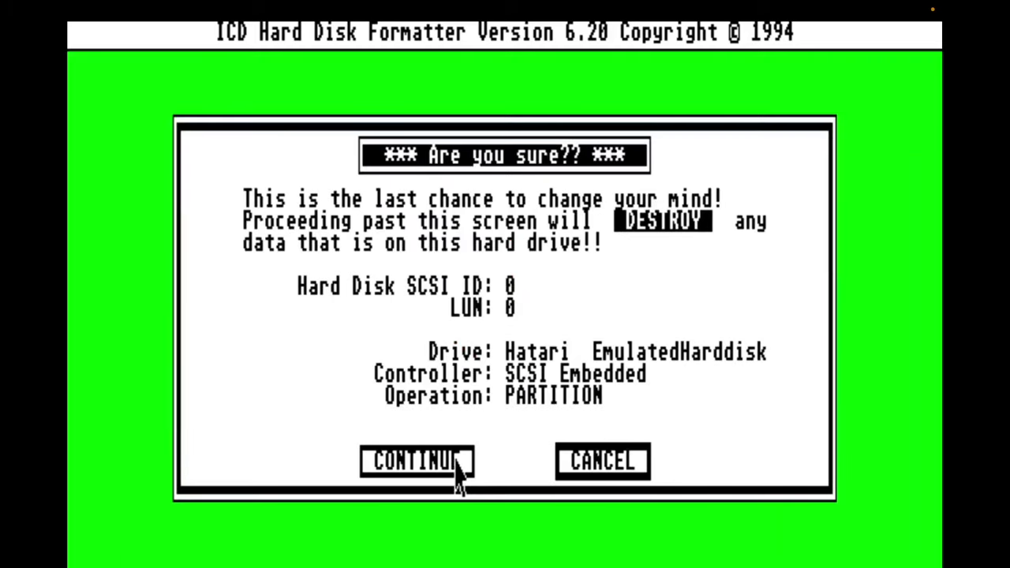
# - Confirm overwriting the disk, dismiss the success and print prompts, and quit the formatter
pyautogui.click(456, 461)
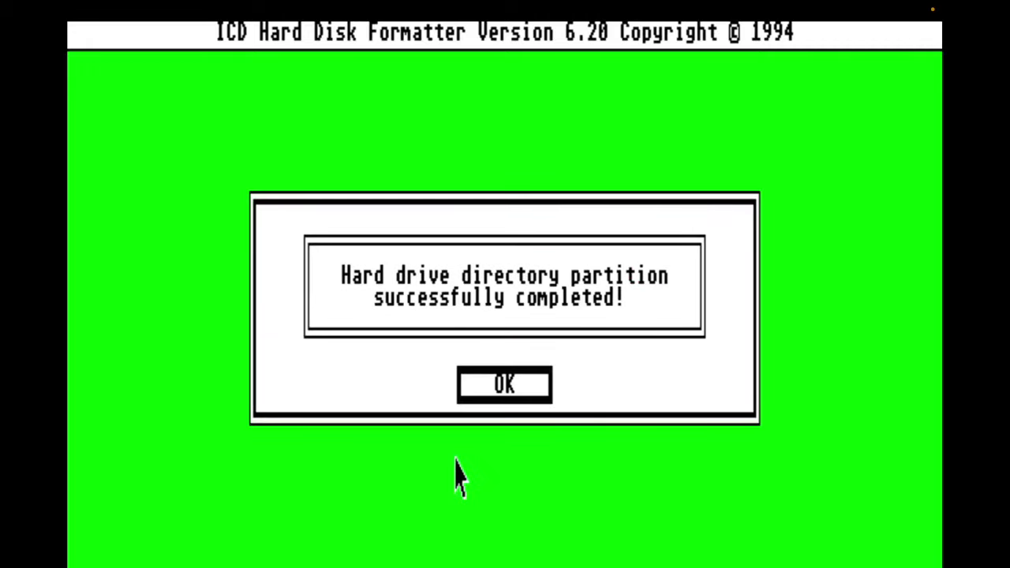
pyautogui.click(502, 392)
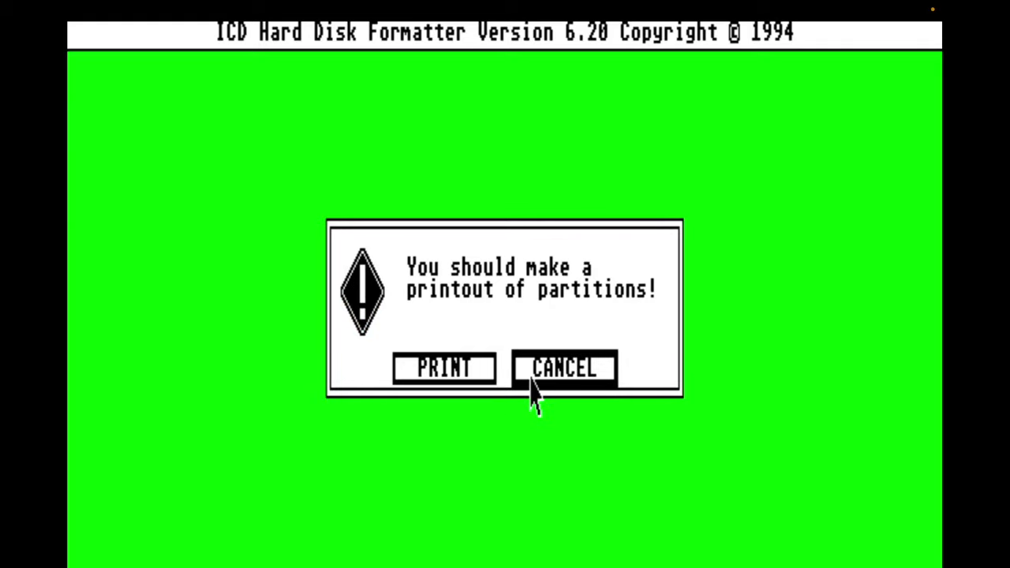
pyautogui.click(533, 377)
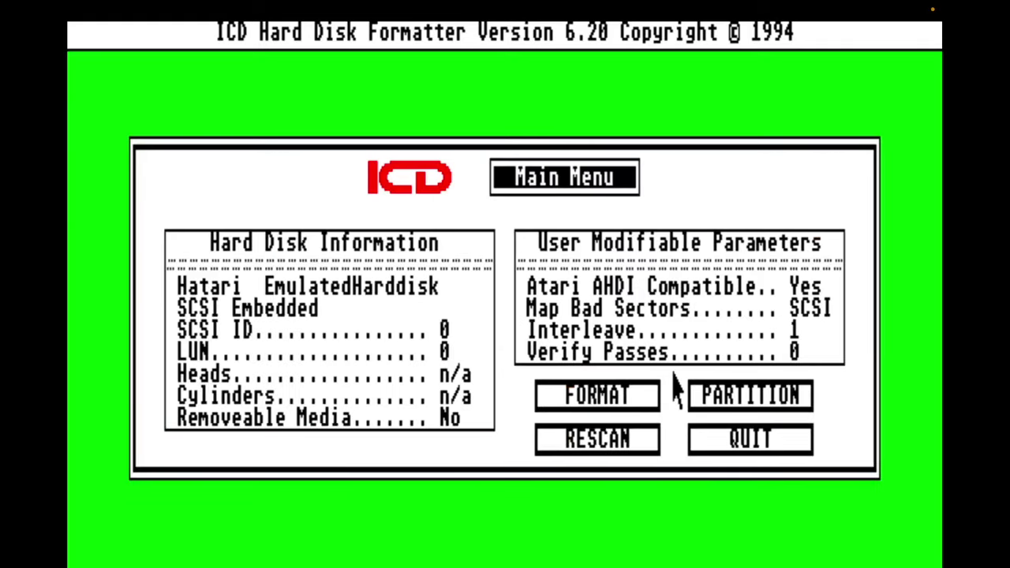
pyautogui.click(732, 439)
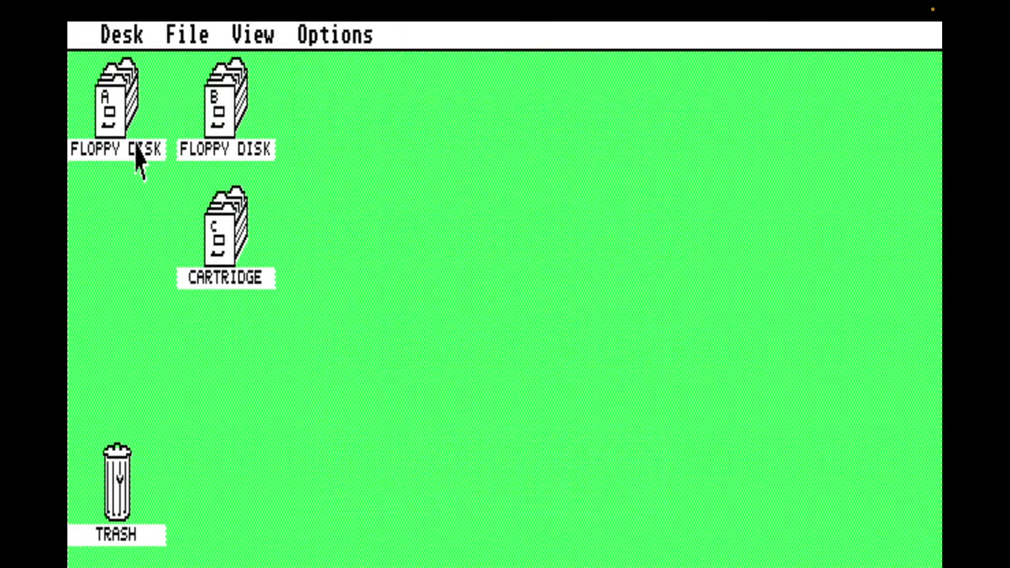
# - Open drive A's listing, enlarge and page down the window, and launch HDUTIL.PRG
pyautogui.doubleClick(107, 106)
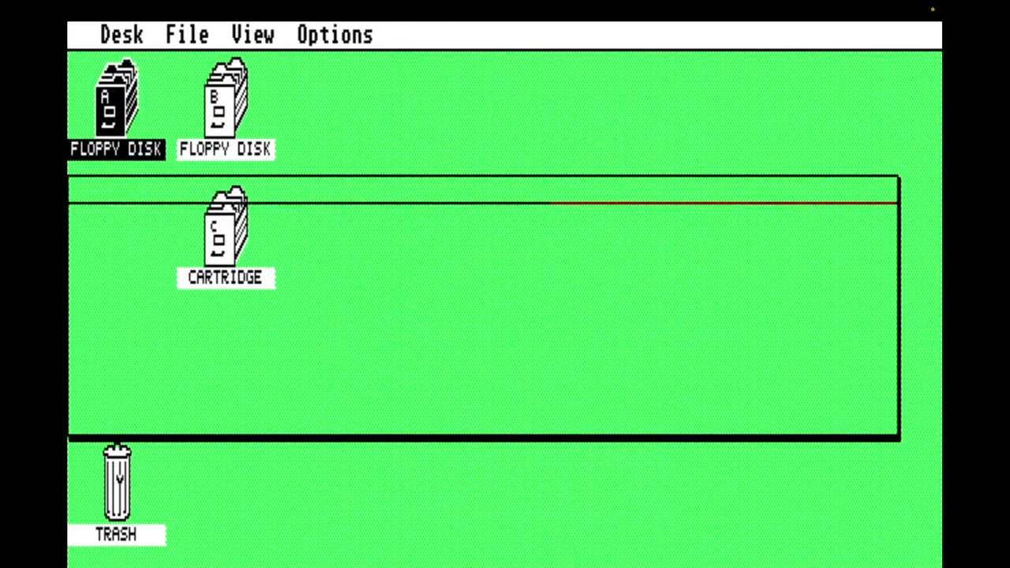
pyautogui.moveTo(883, 425); pyautogui.dragTo(904, 541)
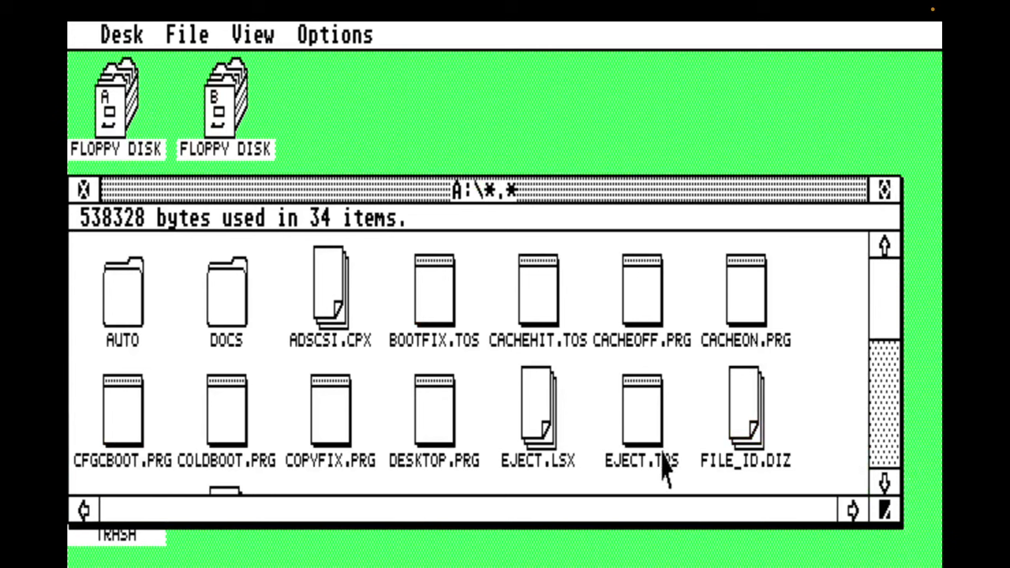
pyautogui.click(897, 426)
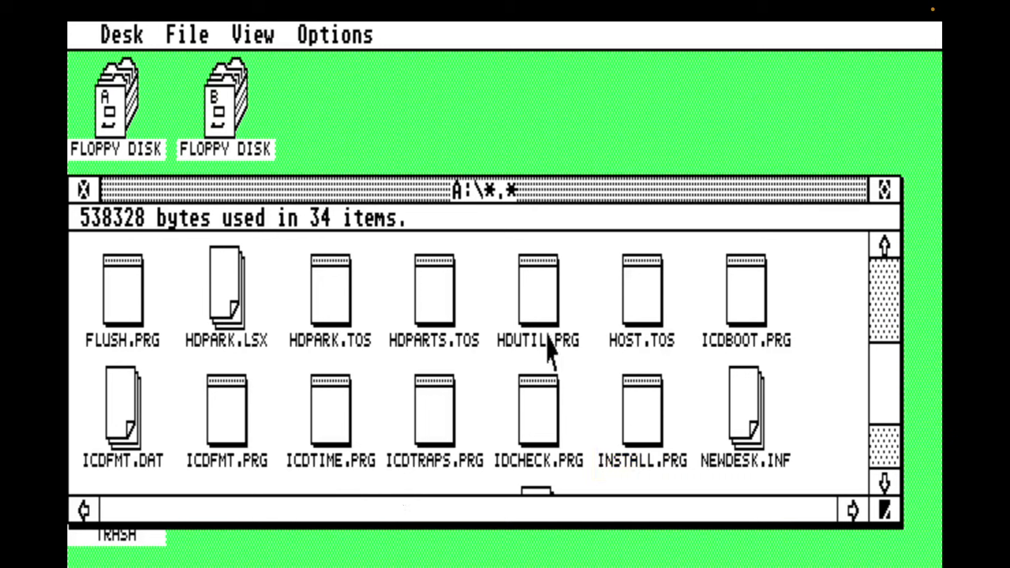
pyautogui.click(537, 305)
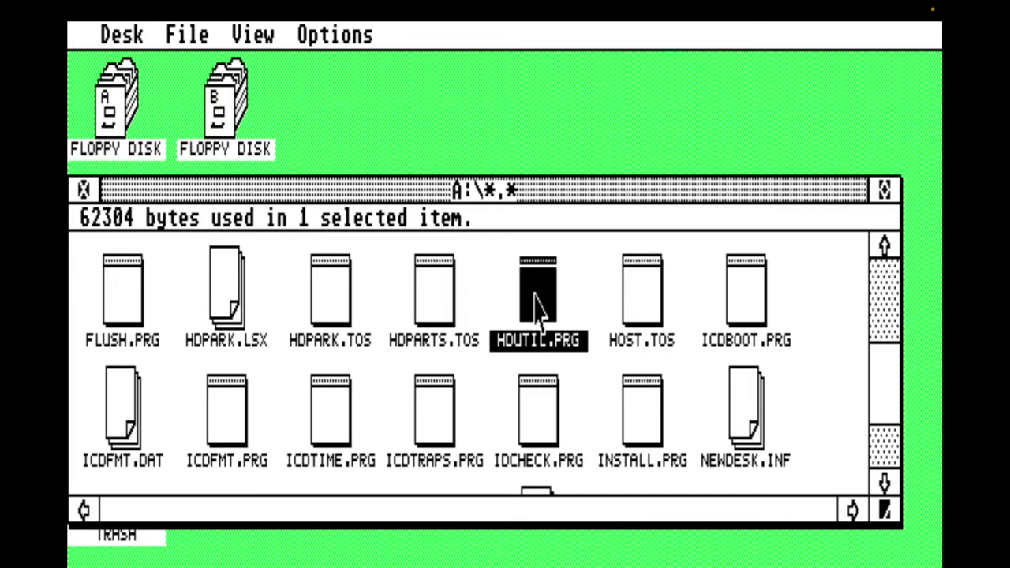
pyautogui.doubleClick(535, 304)
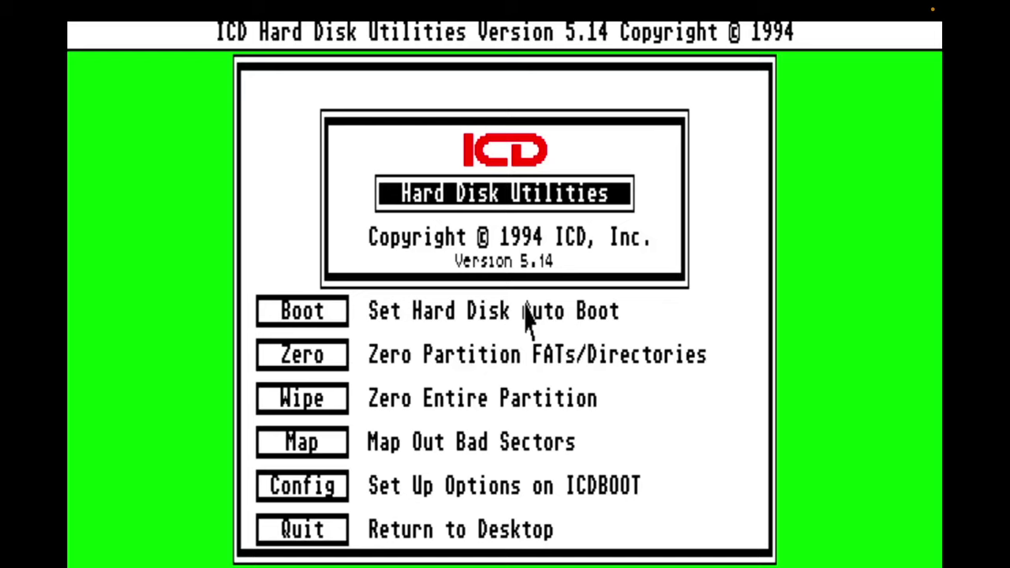
# - Set drive C to auto-boot using A:\ICDBOOT.PRG, then quit the utilities
pyautogui.click(305, 318)
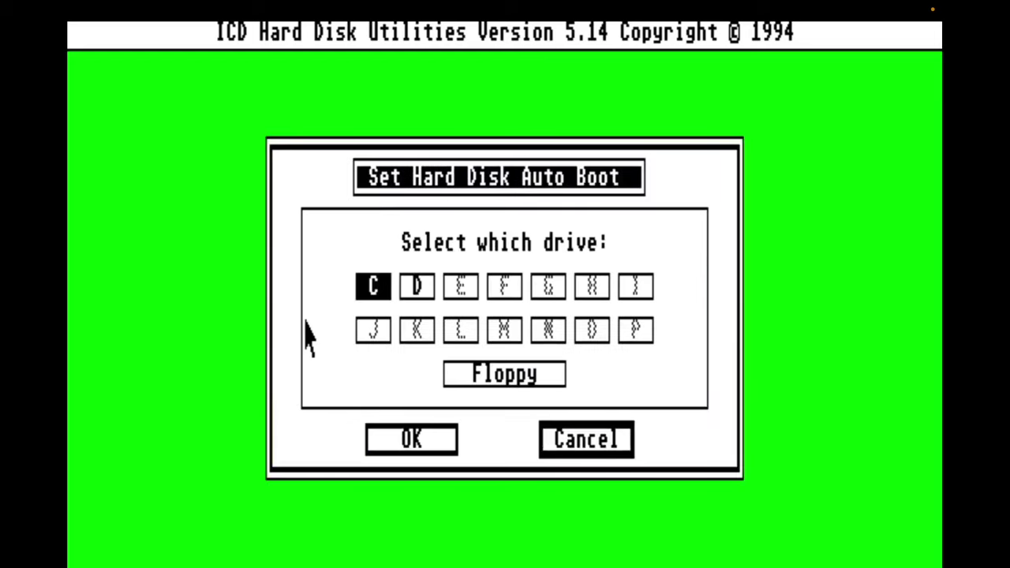
pyautogui.click(436, 442)
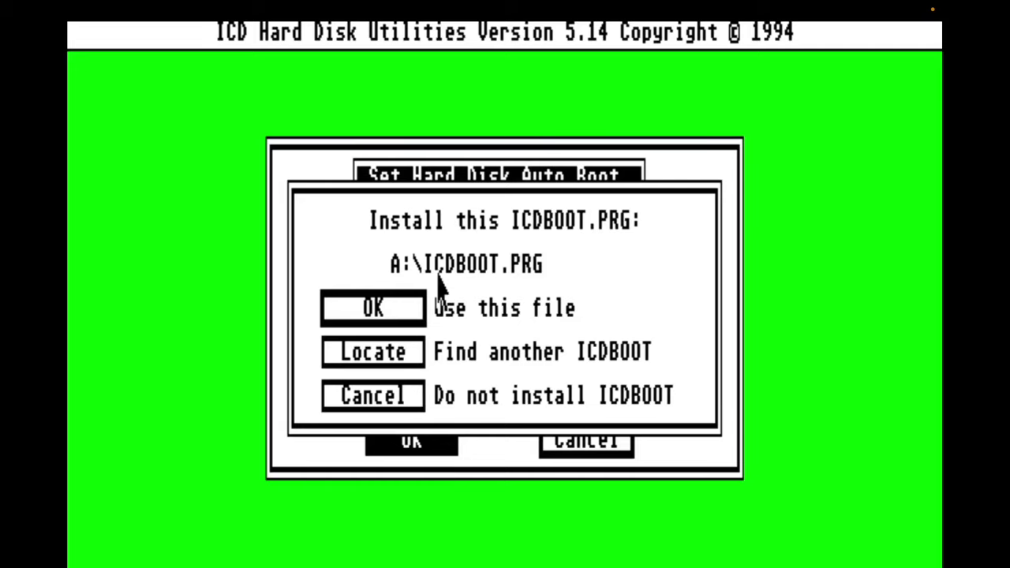
pyautogui.click(340, 320)
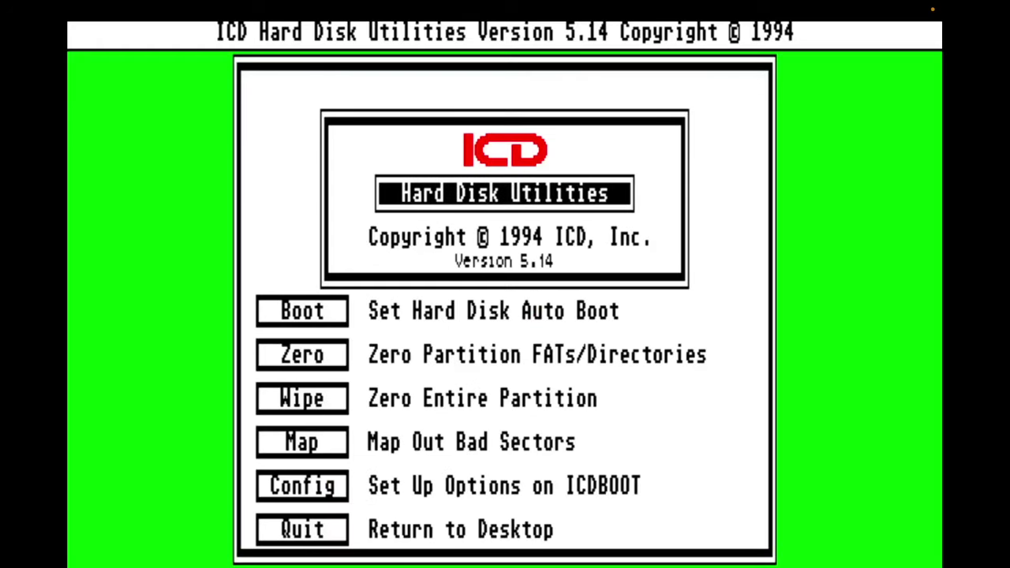
pyautogui.click(331, 529)
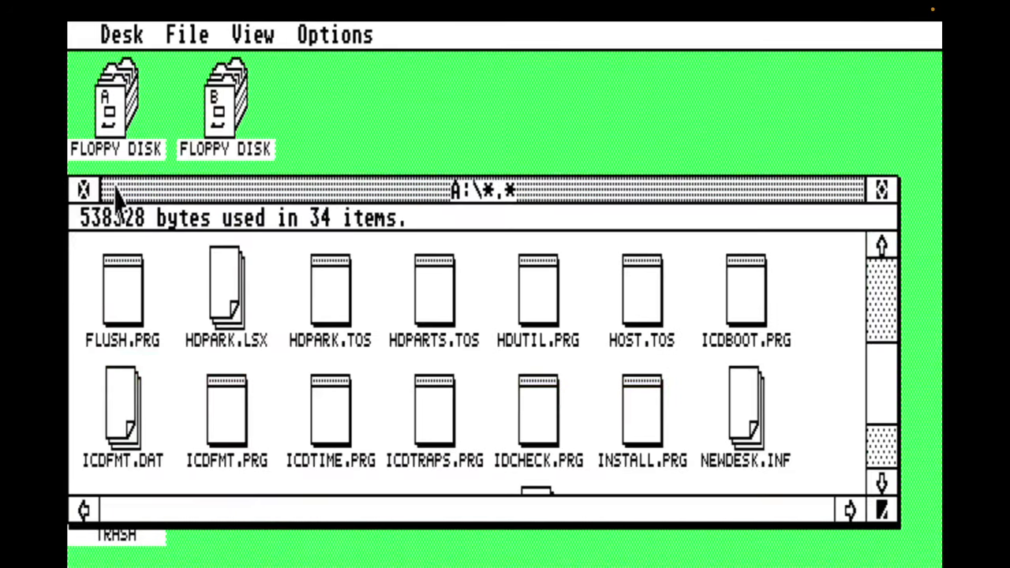
# - Close the A:\ window, install icons for all drives, and open then close drive C's windows
pyautogui.click(84, 190)
pyautogui.moveTo(335, 35)
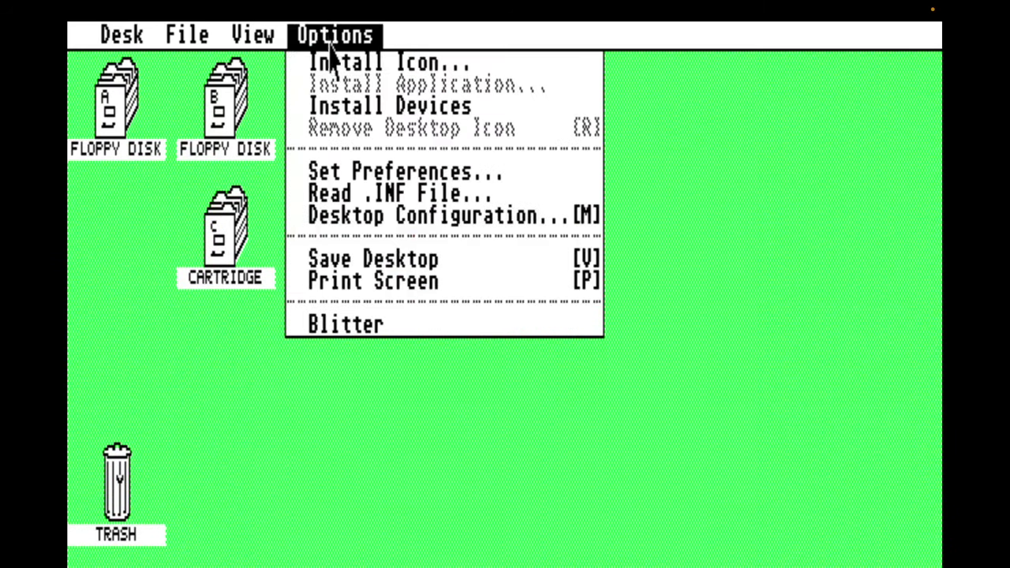
pyautogui.click(334, 111)
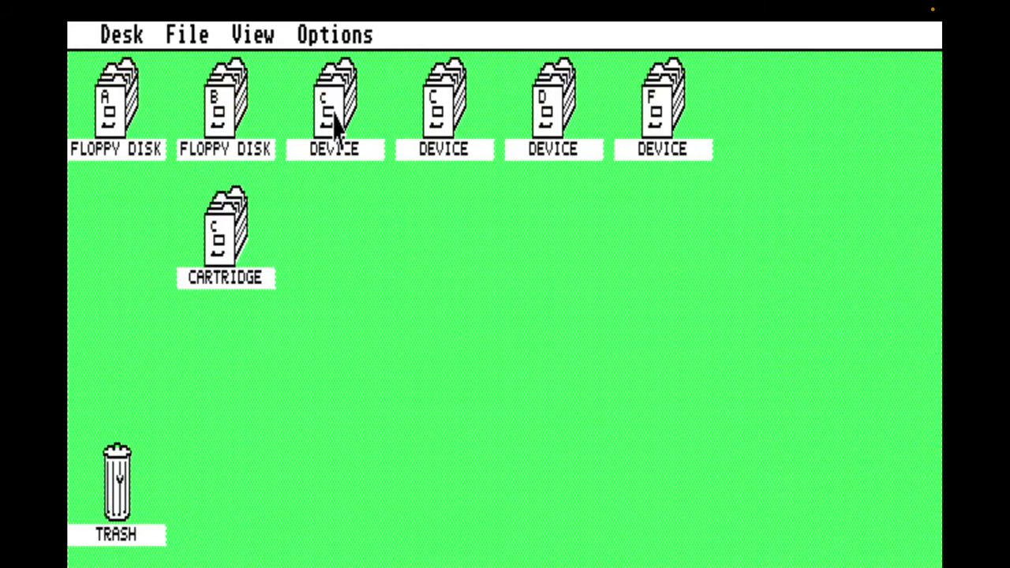
pyautogui.doubleClick(334, 119)
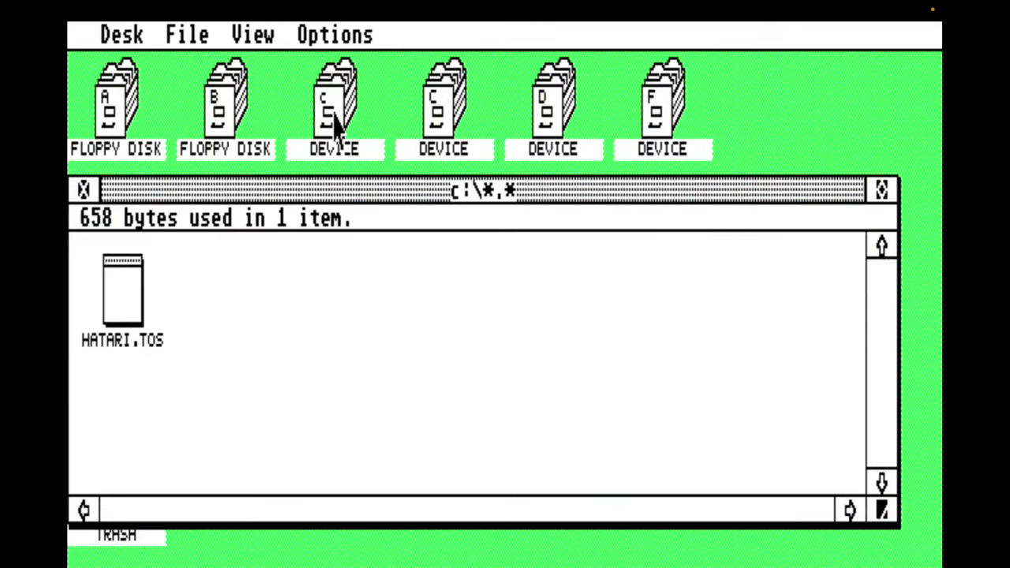
pyautogui.click(84, 189)
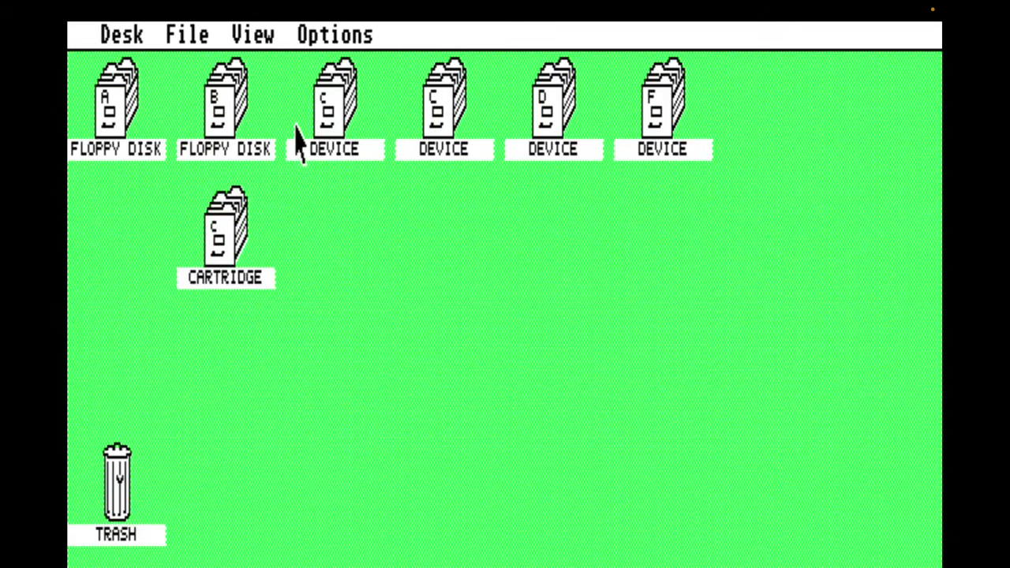
pyautogui.doubleClick(447, 99)
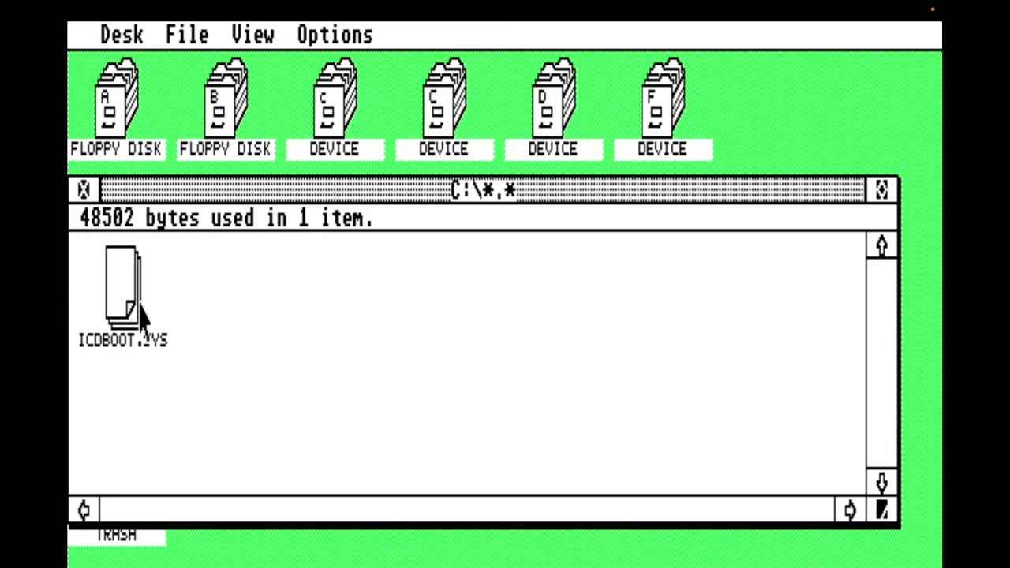
pyautogui.click(89, 195)
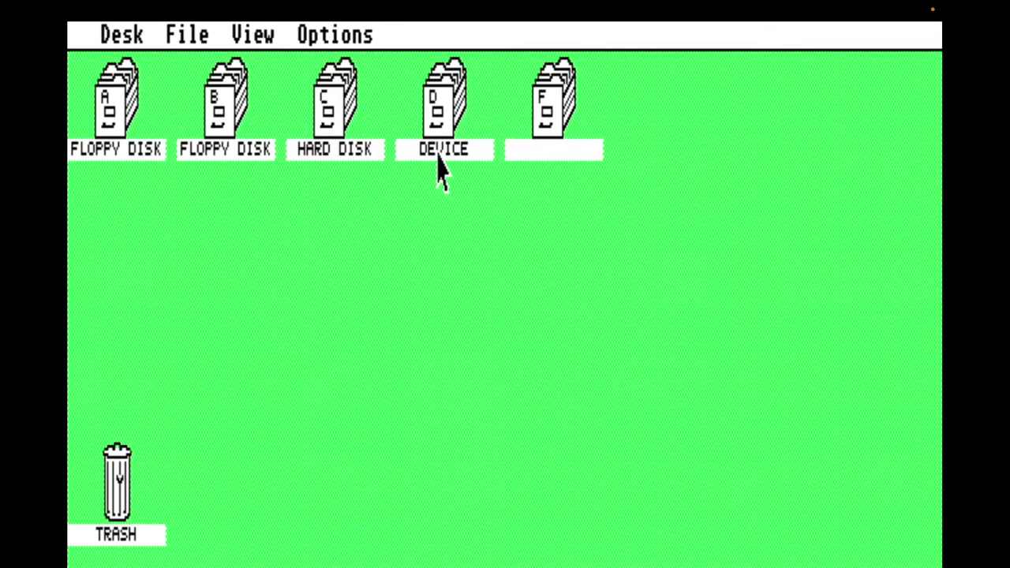
# - Create a new INSTALL folder on drive D and open it
pyautogui.doubleClick(446, 138)
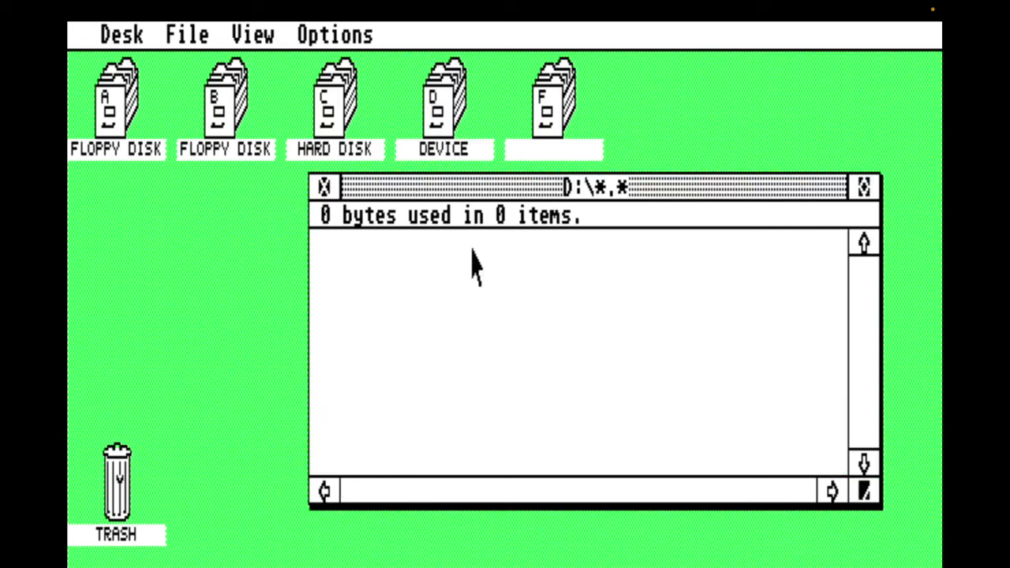
pyautogui.click(557, 98)
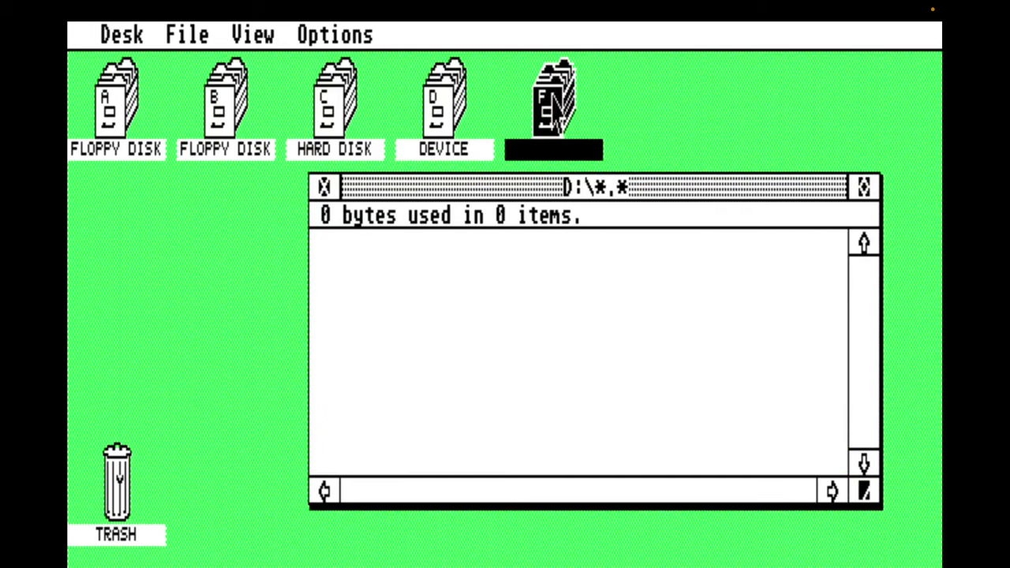
pyautogui.click(509, 300)
pyautogui.moveTo(187, 34)
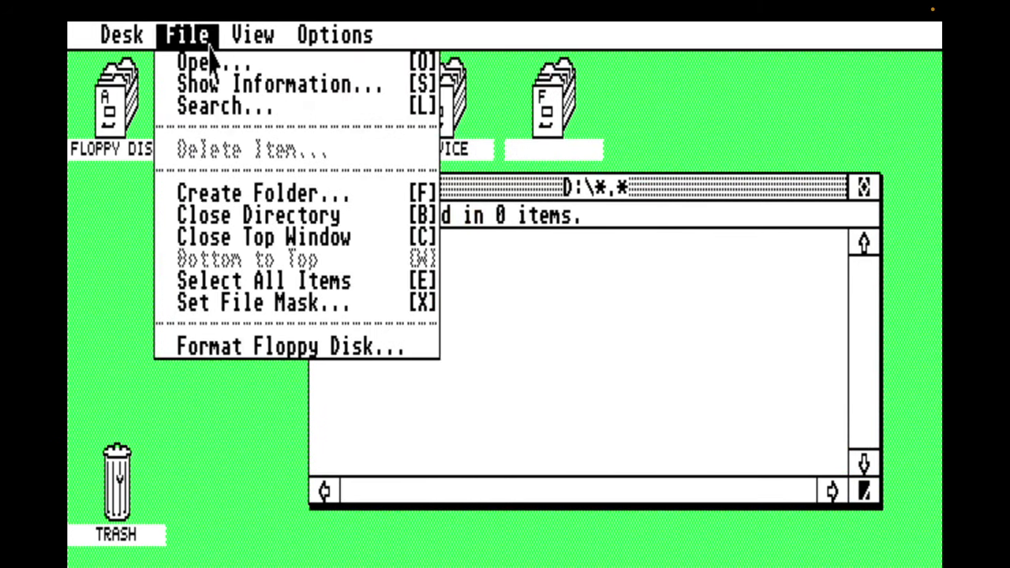
pyautogui.click(245, 194)
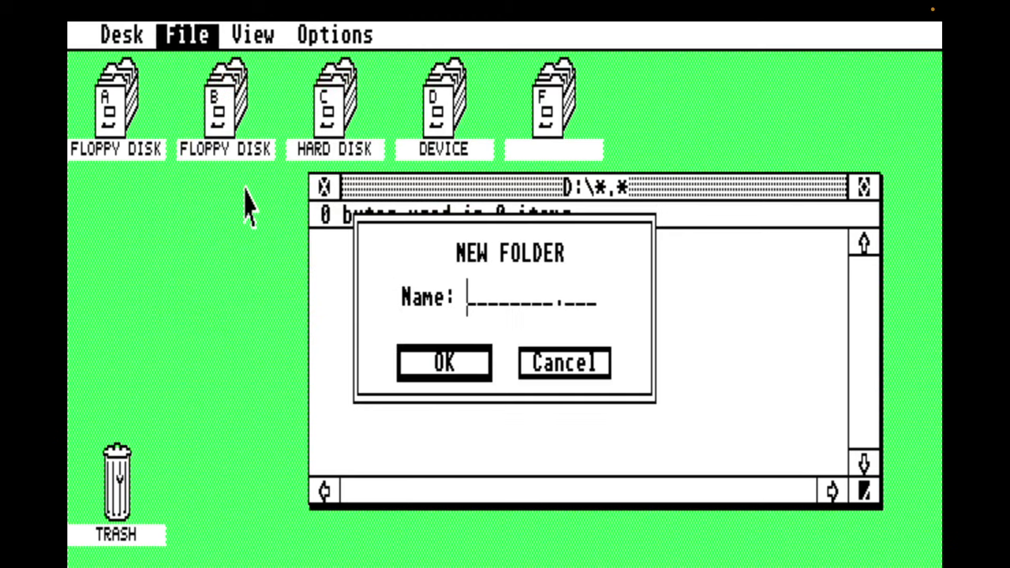
pyautogui.write('INSTALL')
pyautogui.press('Return')
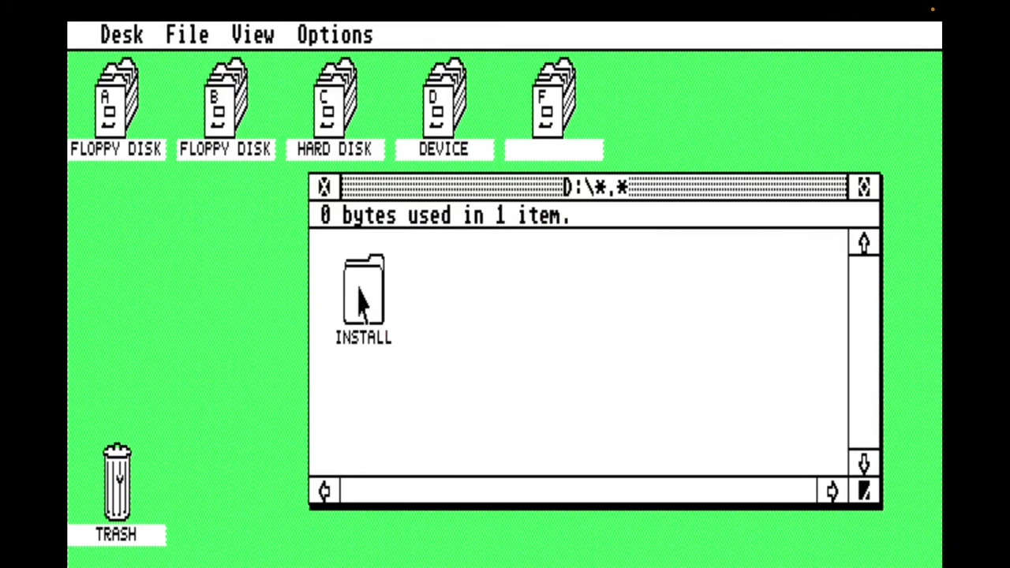
pyautogui.doubleClick(361, 298)
# - Open drive F and copy its MAGIC folder into D:\INSTALL
pyautogui.doubleClick(552, 93)
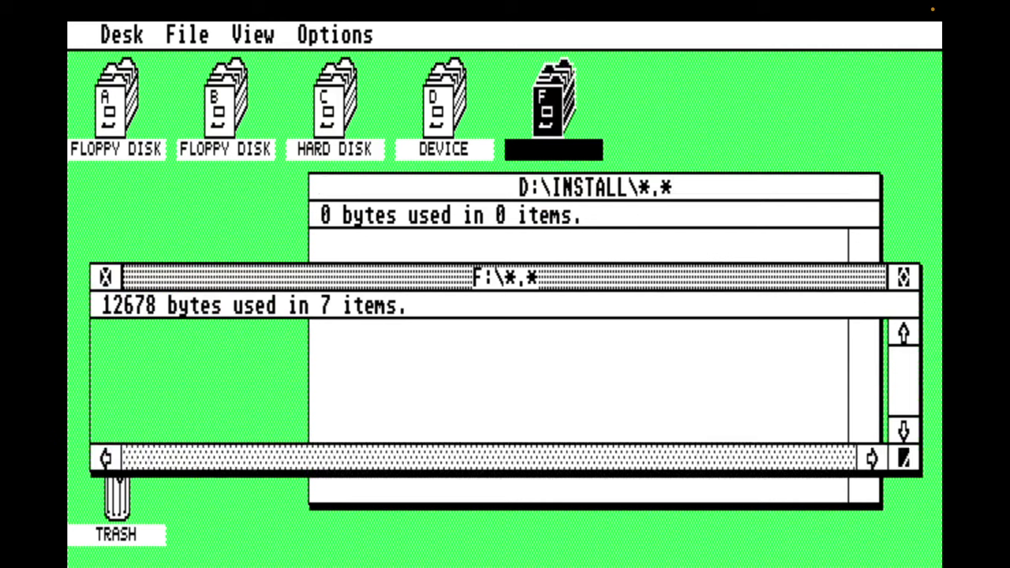
pyautogui.moveTo(564, 287); pyautogui.dragTo(585, 382)
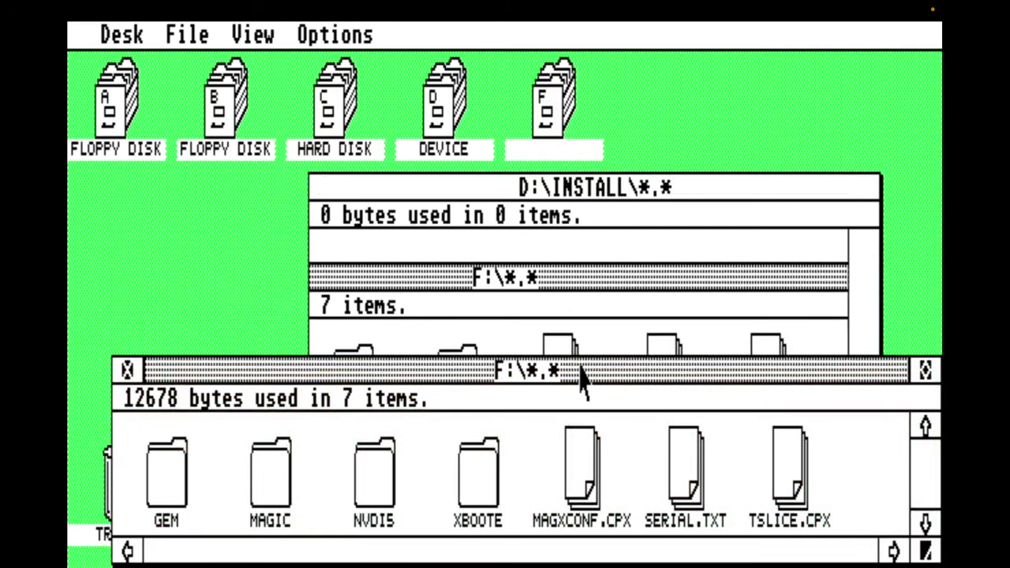
pyautogui.moveTo(259, 384); pyautogui.dragTo(238, 343)
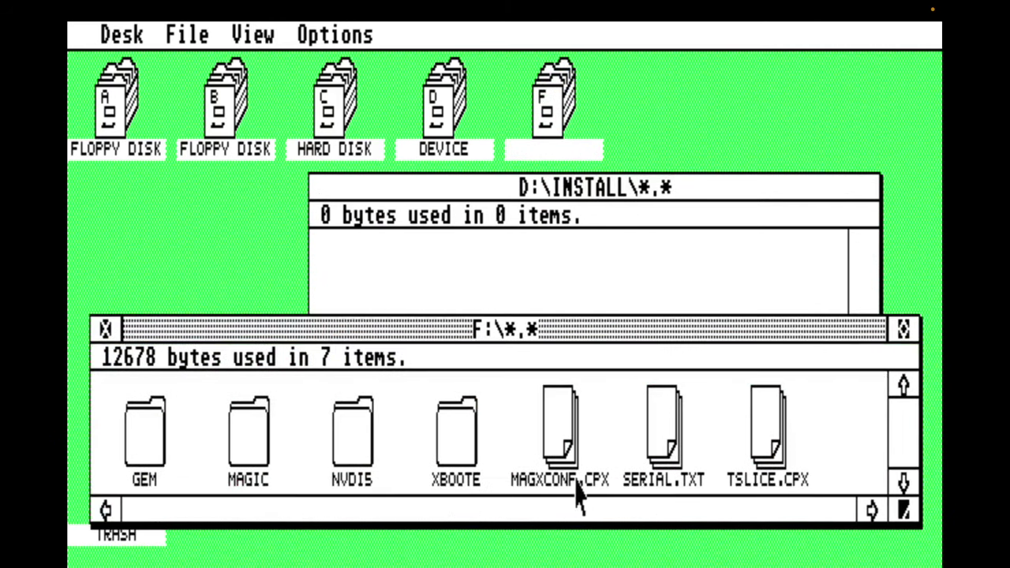
pyautogui.moveTo(916, 509); pyautogui.dragTo(909, 552)
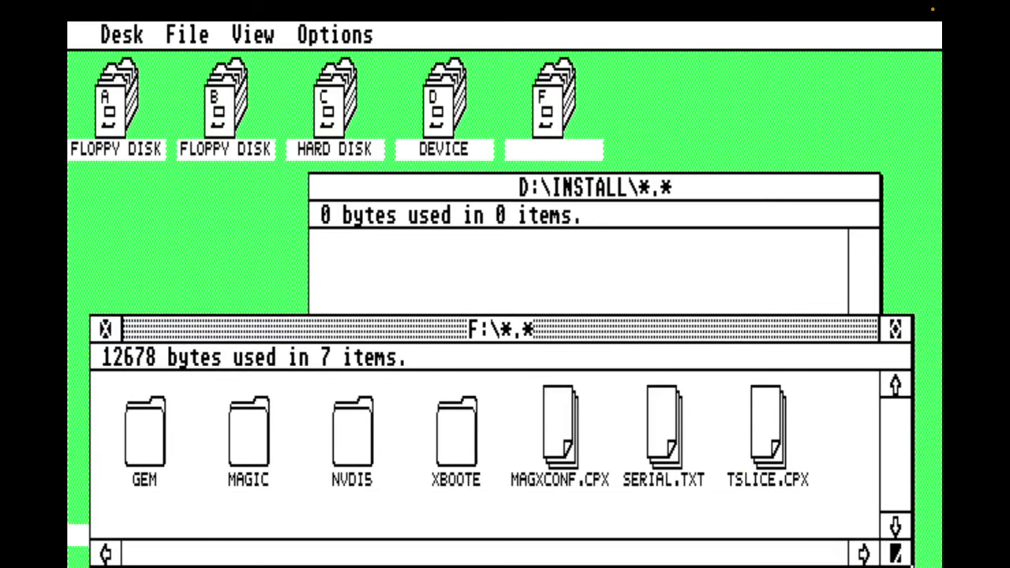
pyautogui.moveTo(246, 450); pyautogui.dragTo(412, 300)
pyautogui.click(421, 435)
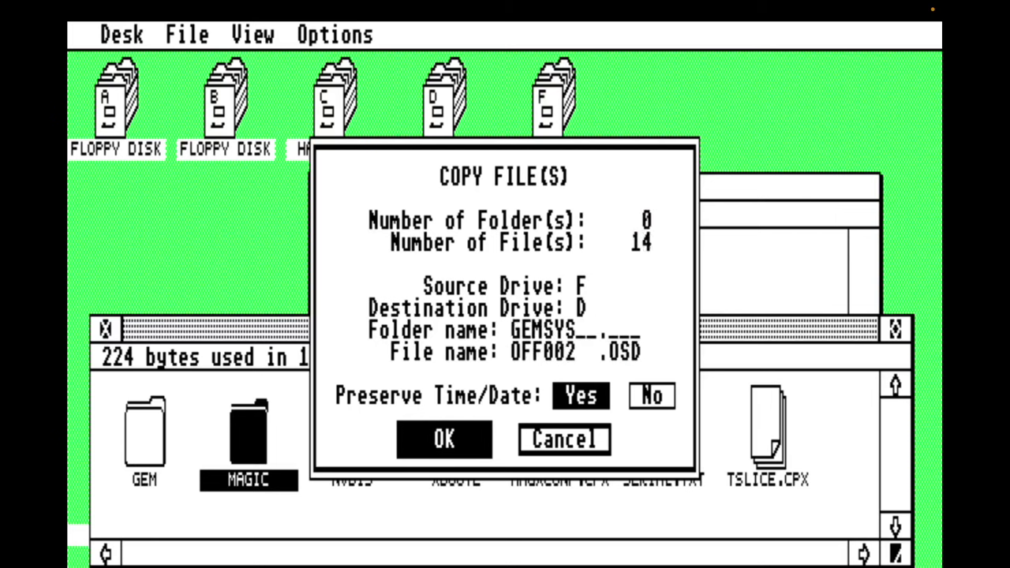
# - Copy the NVDI5 and XBOOTE folders from drive F into D:\INSTALL
pyautogui.moveTo(395, 327); pyautogui.dragTo(417, 384)
pyautogui.click(379, 509)
pyautogui.keyDown('shift'); pyautogui.click(478, 490); pyautogui.keyUp('shift')
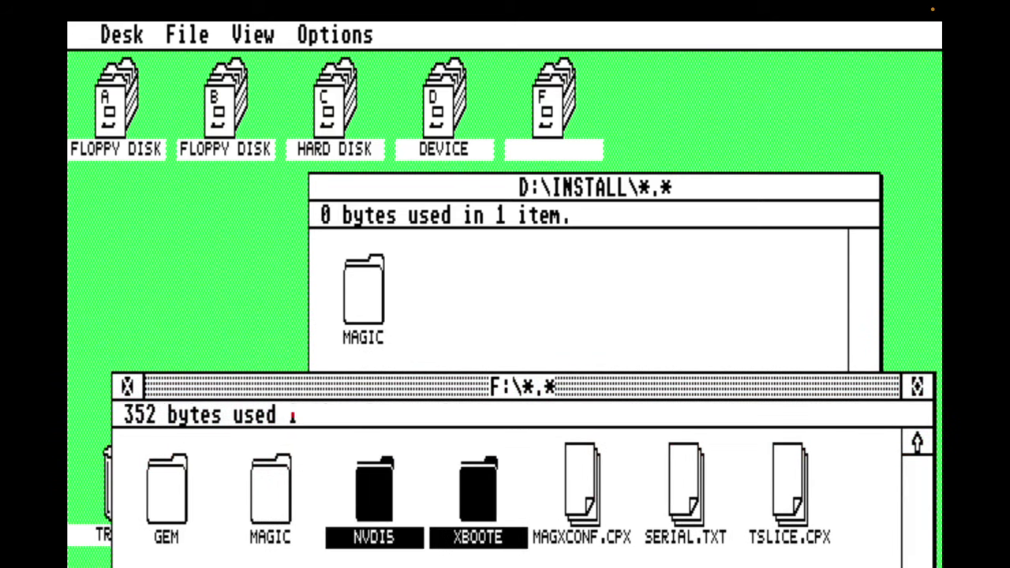
pyautogui.moveTo(478, 489); pyautogui.dragTo(485, 367)
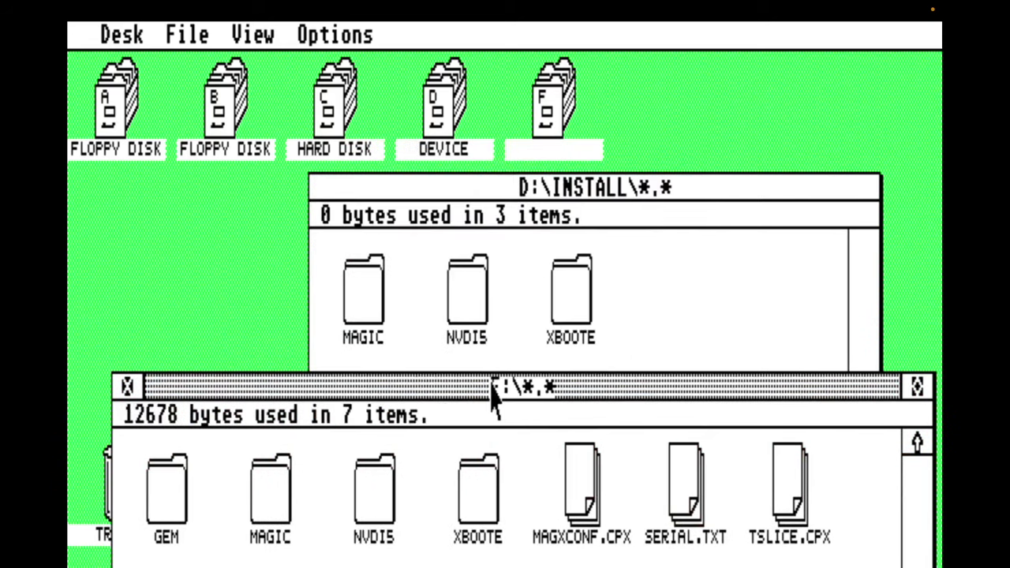
# - Create a BIN folder at the root of drive D
pyautogui.click(328, 209)
pyautogui.click(324, 187)
pyautogui.hotkey('ctrl', 'n')
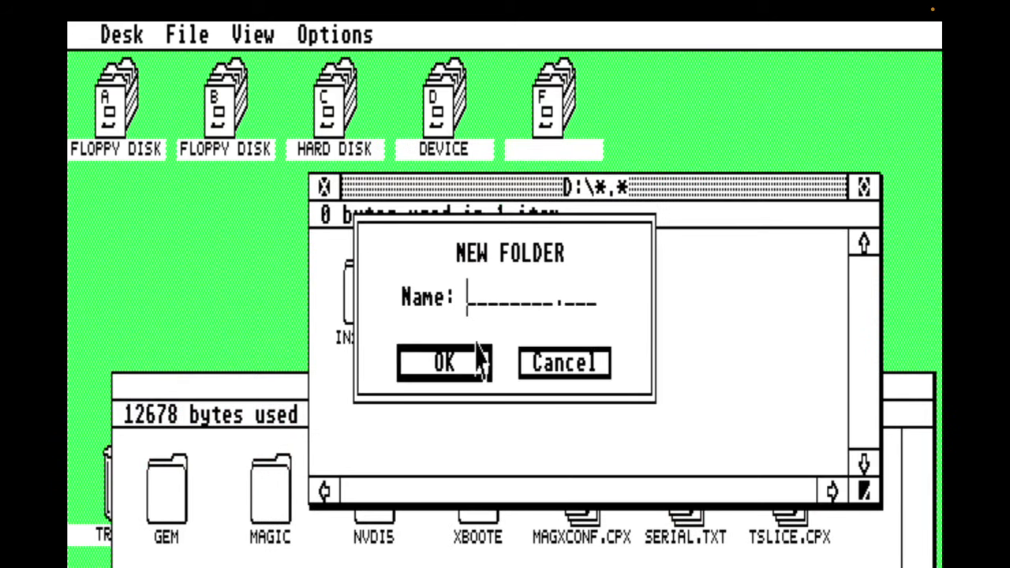
pyautogui.write('BIN')
pyautogui.click(479, 361)
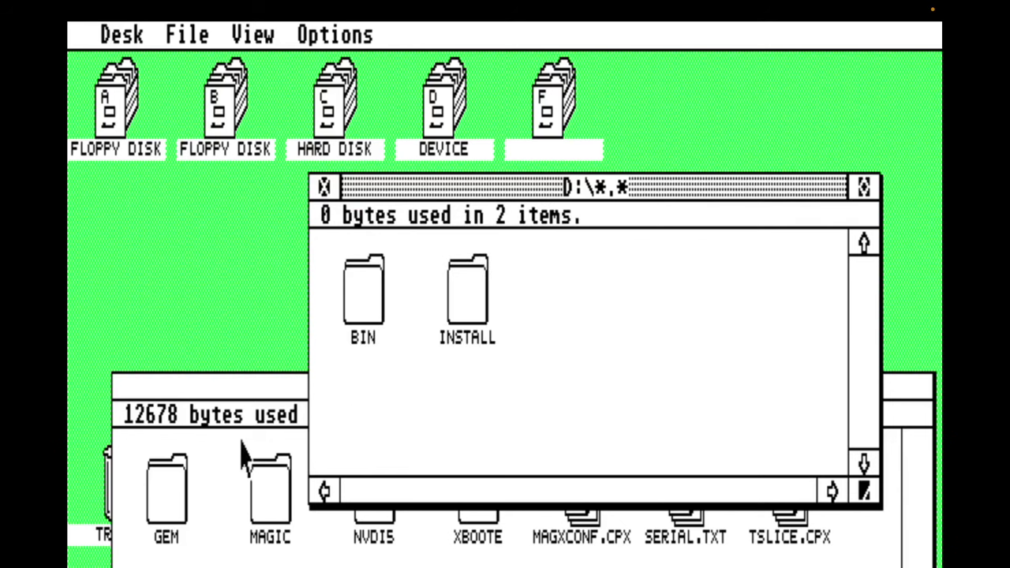
# - Copy drive F's GEM folder into BIN and close the F:\ window
pyautogui.click(166, 489)
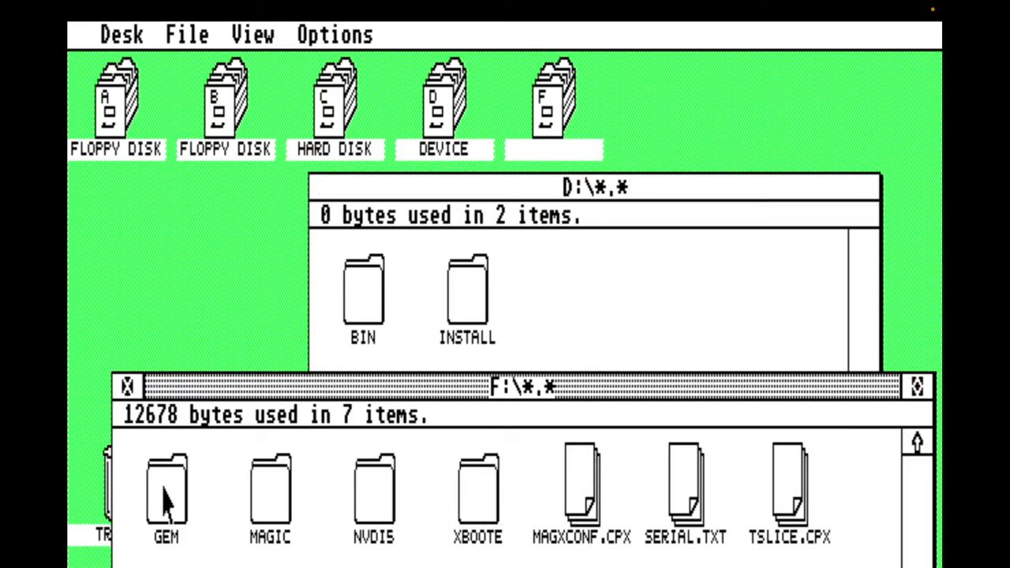
pyautogui.moveTo(166, 498); pyautogui.dragTo(363, 297)
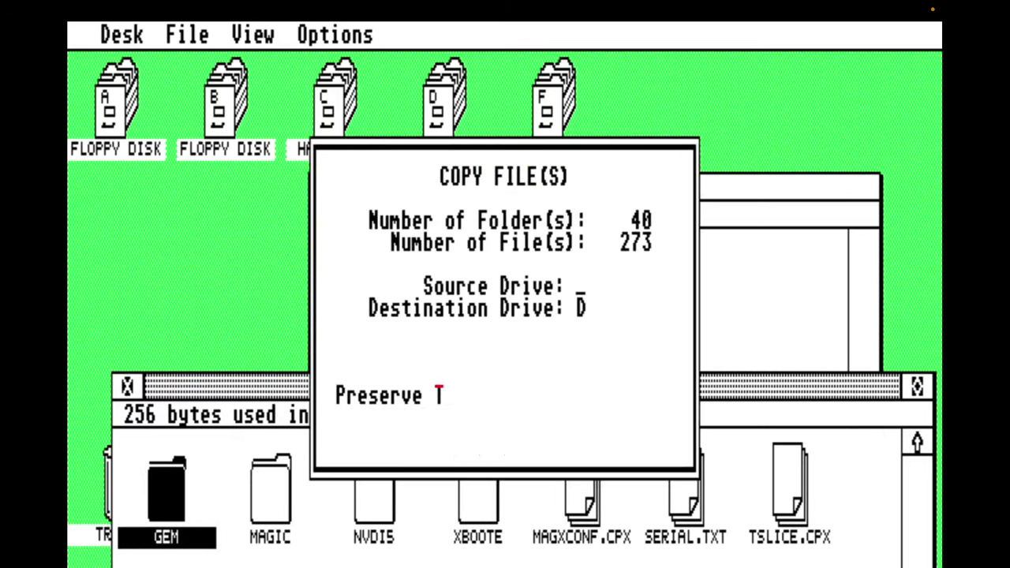
pyautogui.click(441, 440)
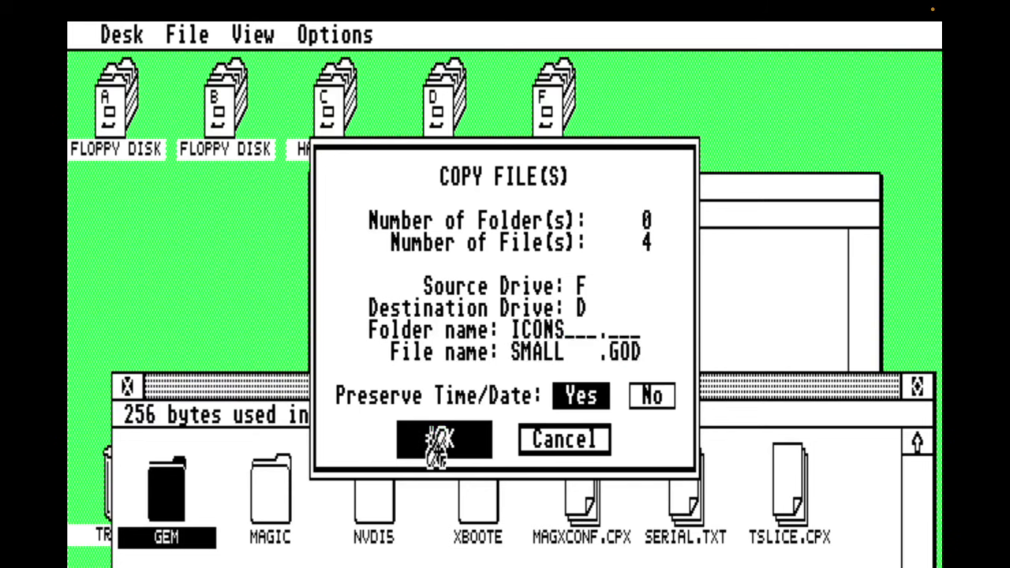
pyautogui.click(128, 387)
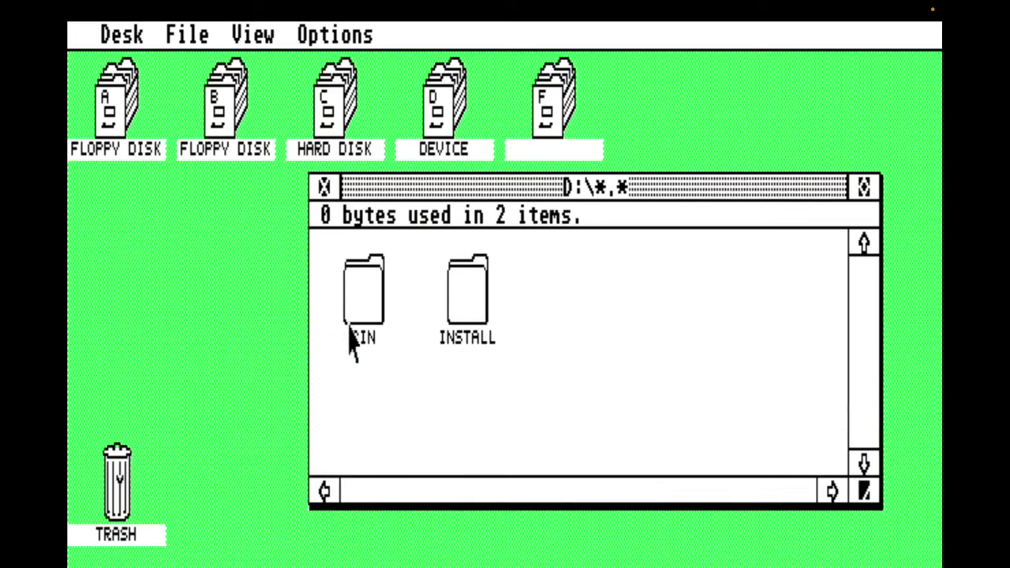
# - Open D:\INSTALL\MAGIC\DISK1 and run INSTMAGC.PRG
pyautogui.doubleClick(472, 314)
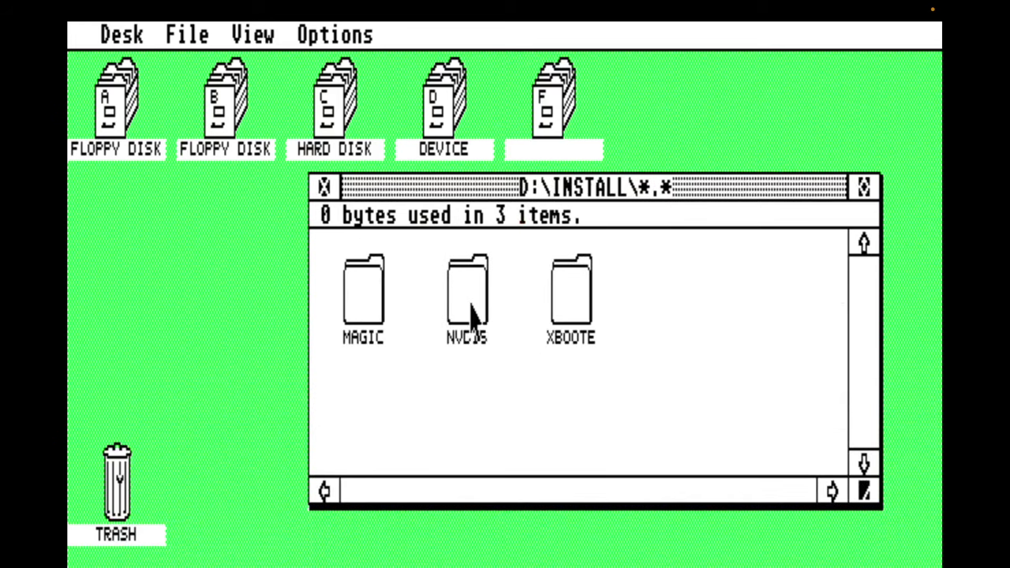
pyautogui.doubleClick(361, 302)
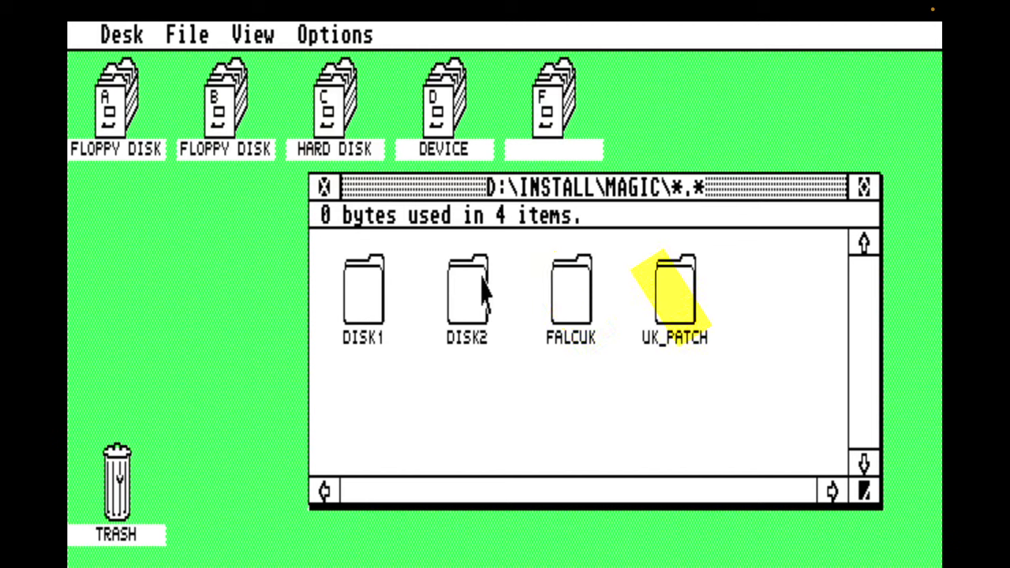
pyautogui.doubleClick(369, 308)
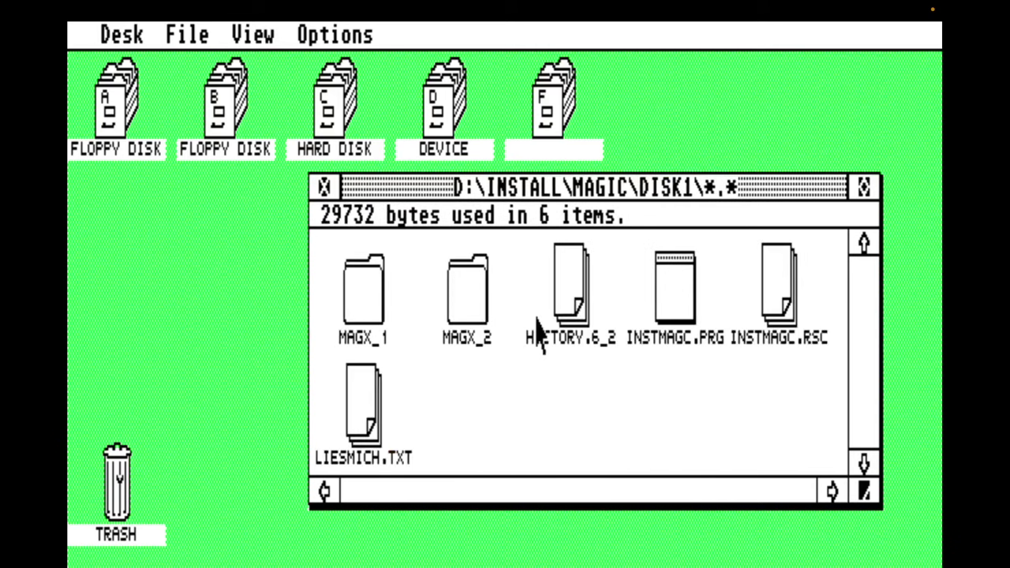
pyautogui.doubleClick(673, 293)
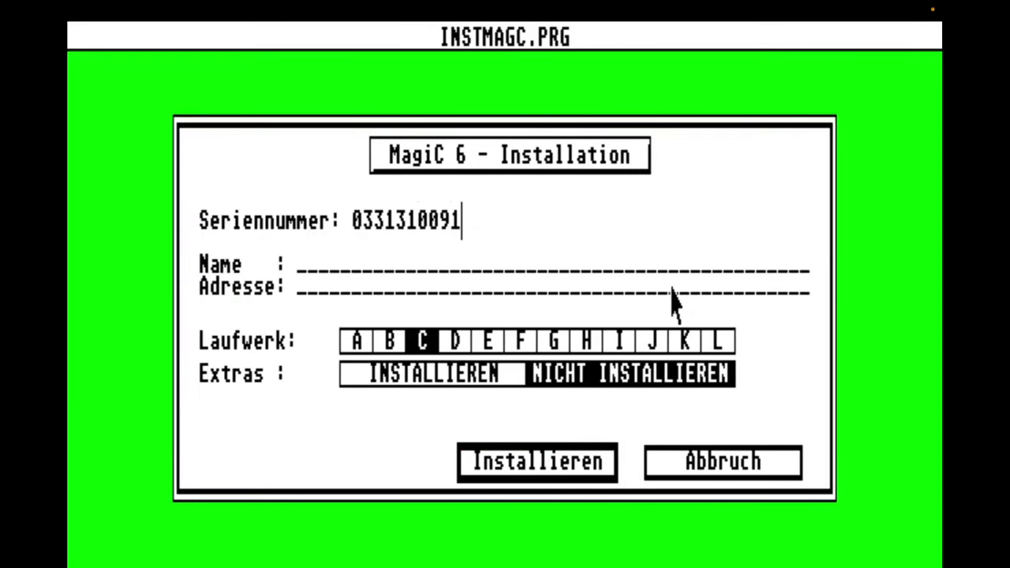
# - Enter the serial number, owner name and address, install MagiC 6 to drive C, and acknowledge completion
pyautogui.press('Tab')
pyautogui.press('Tab')
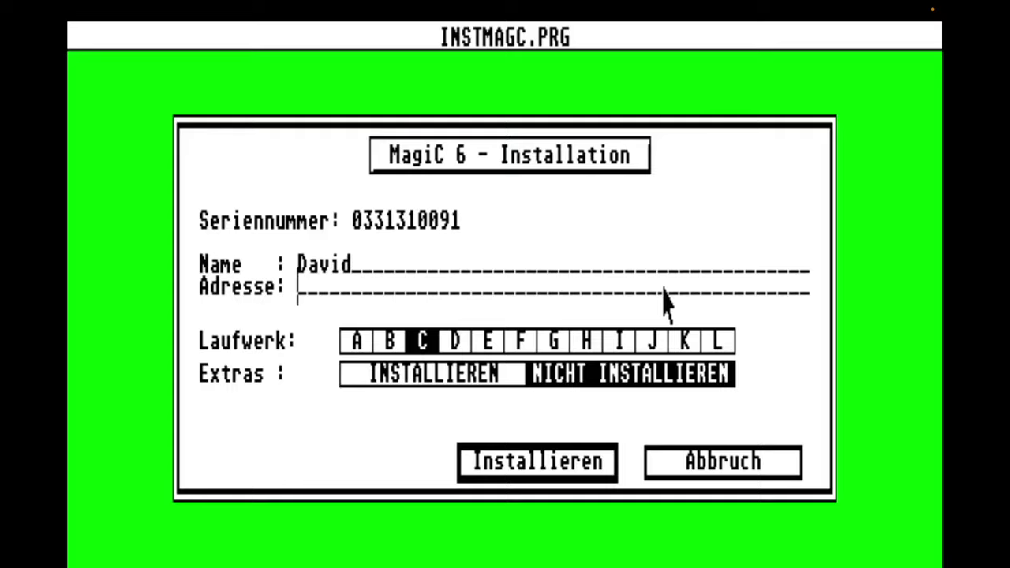
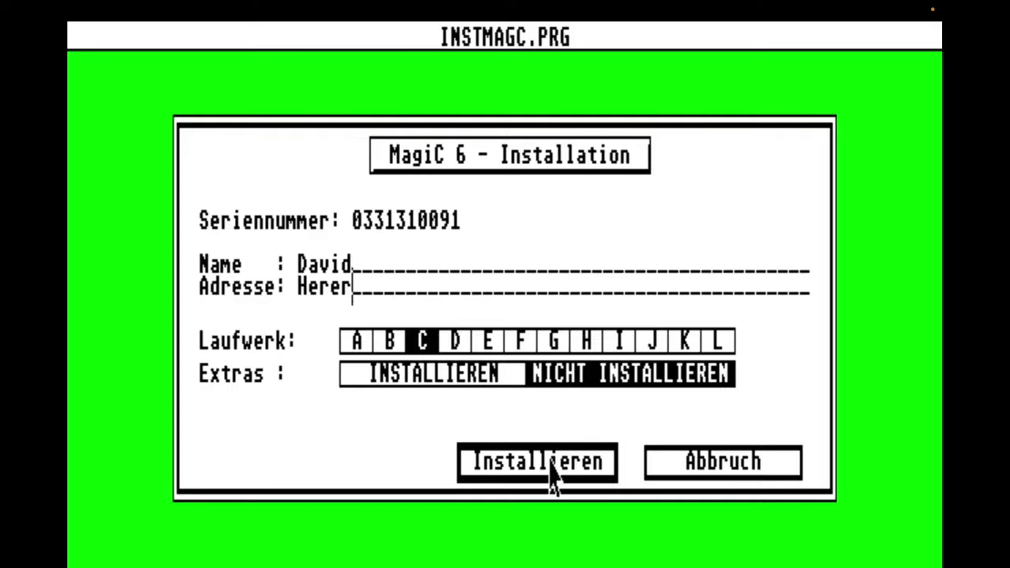
pyautogui.click(512, 474)
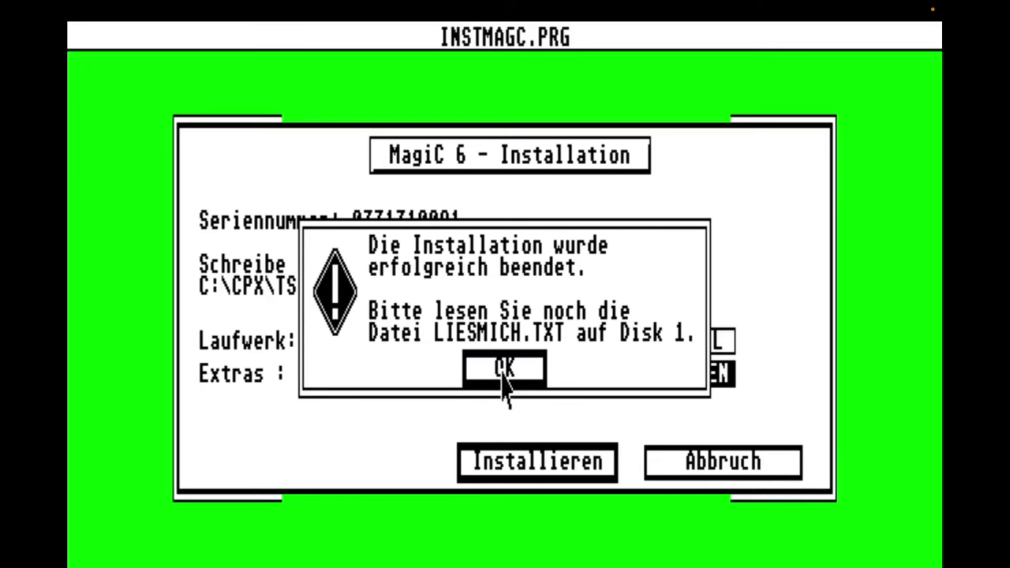
pyautogui.click(506, 371)
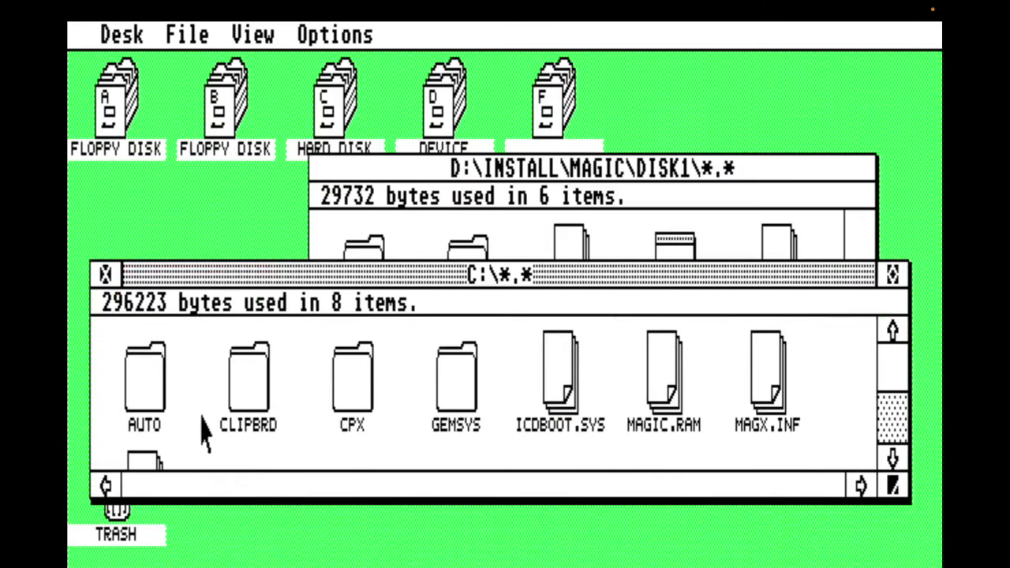
pyautogui.doubleClick(162, 394)
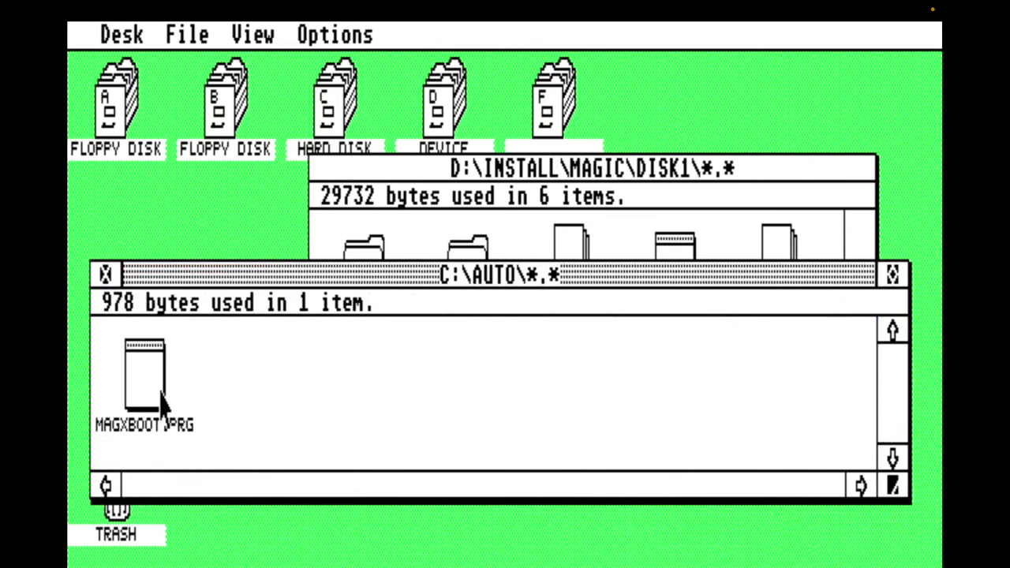
pyautogui.click(107, 273)
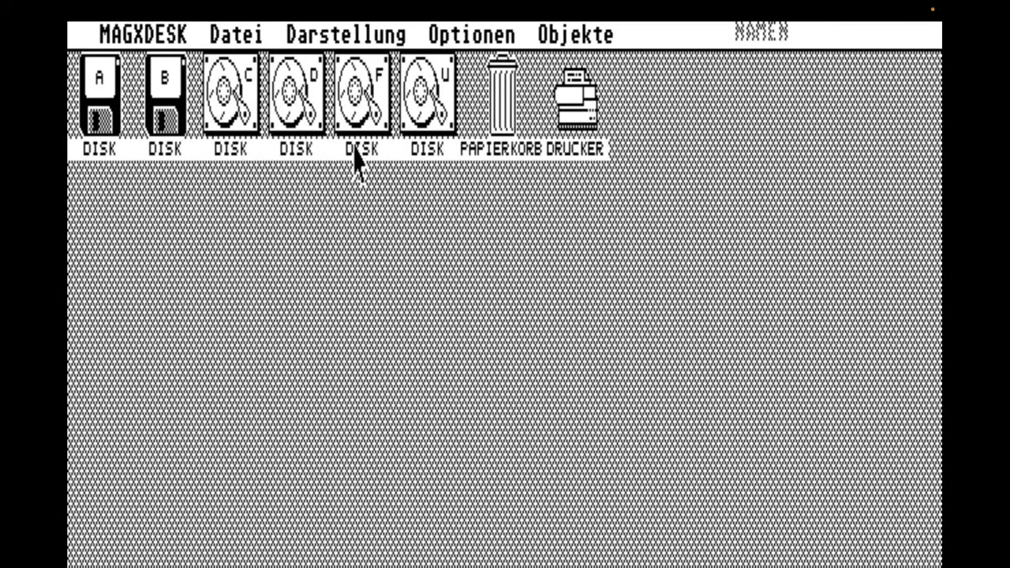
# - Open and enlarge the C:\ window, dismissing the invalid drive F error
pyautogui.doubleClick(233, 99)
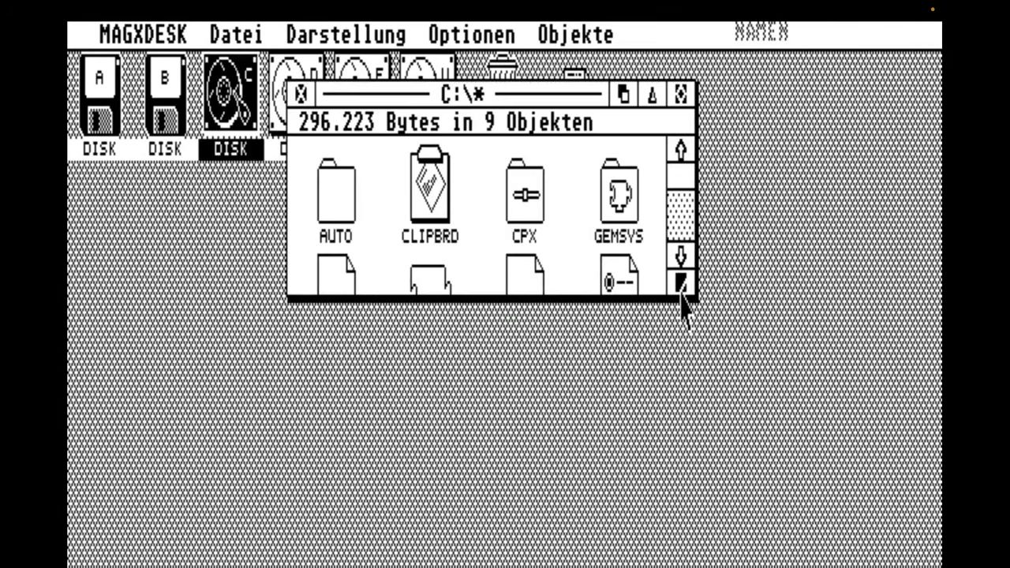
pyautogui.moveTo(683, 293); pyautogui.dragTo(683, 396)
pyautogui.moveTo(580, 95); pyautogui.dragTo(391, 245)
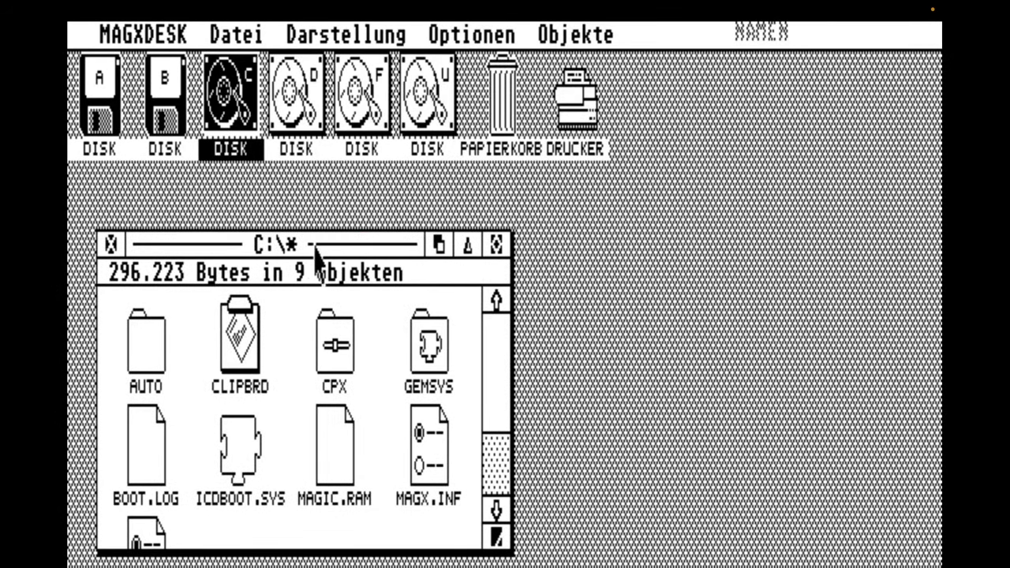
pyautogui.click(368, 112)
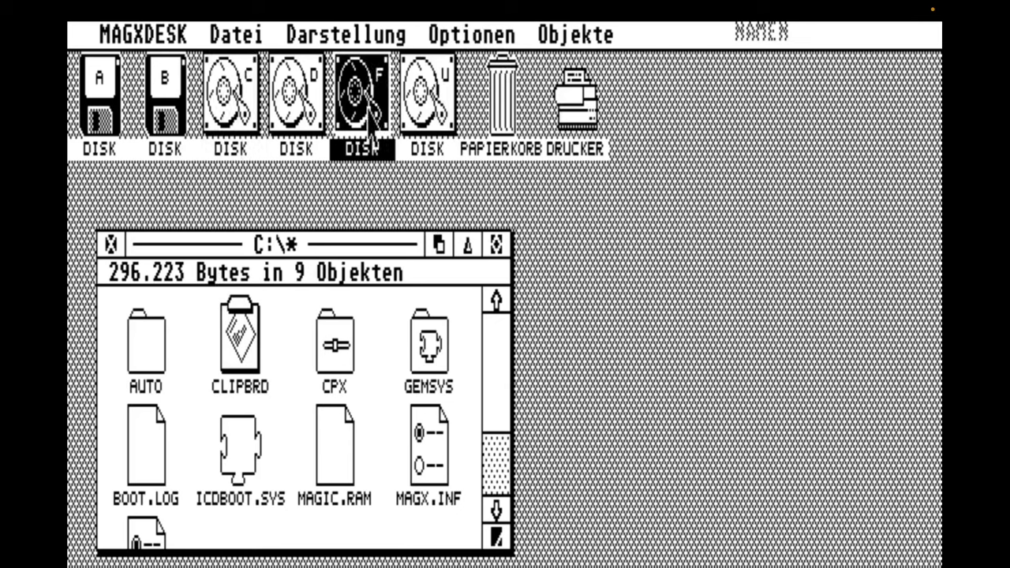
pyautogui.doubleClick(368, 112)
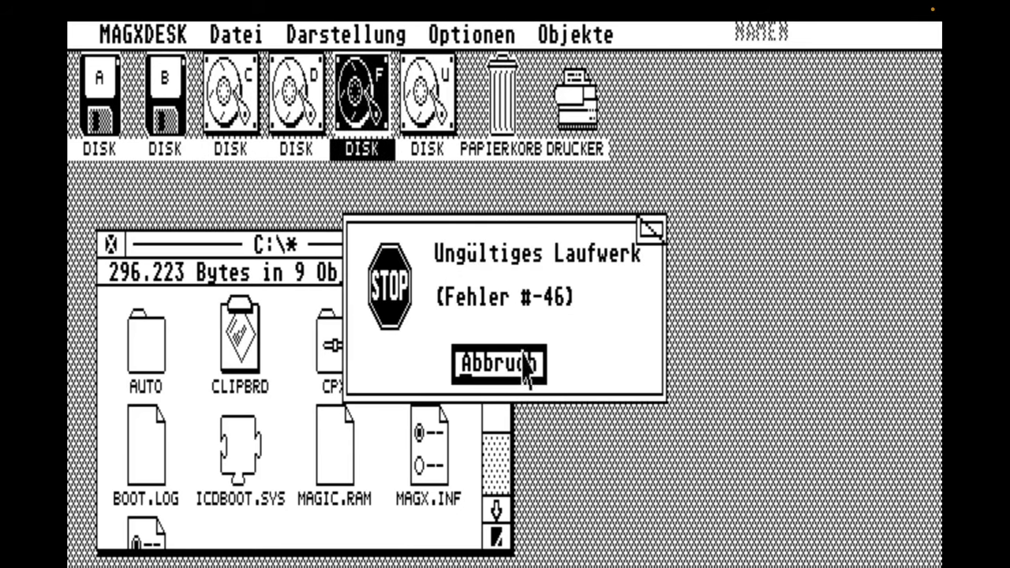
pyautogui.click(497, 364)
# - Open the D:\INSTALL\MAGIC\UK_PATCH folder
pyautogui.doubleClick(296, 103)
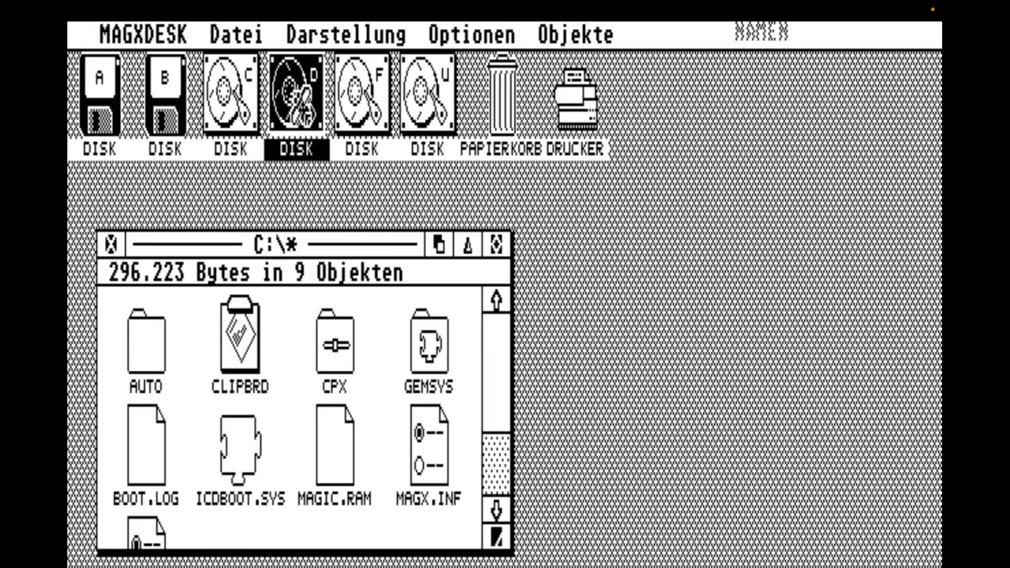
pyautogui.moveTo(445, 124); pyautogui.dragTo(670, 253)
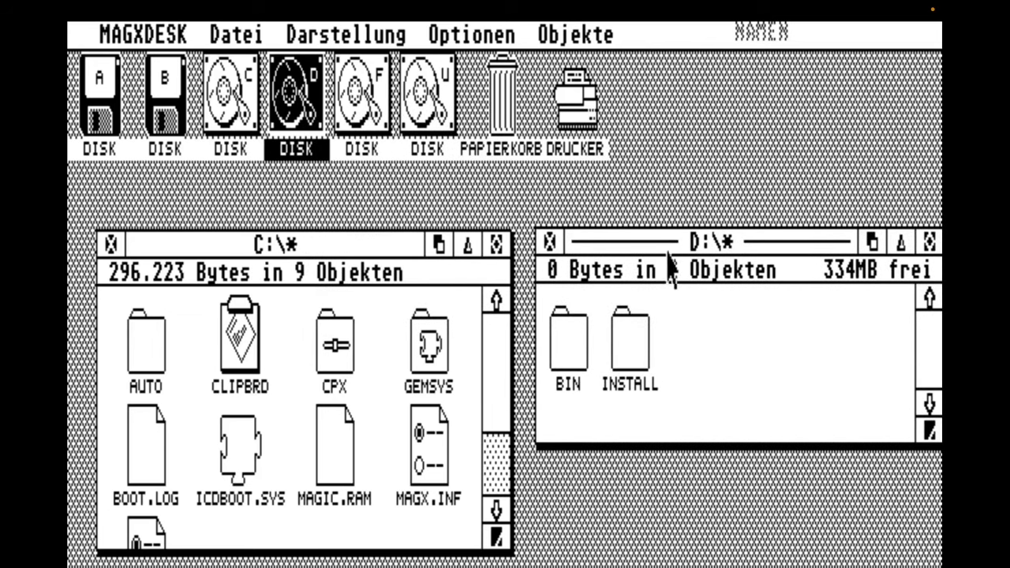
pyautogui.doubleClick(636, 347)
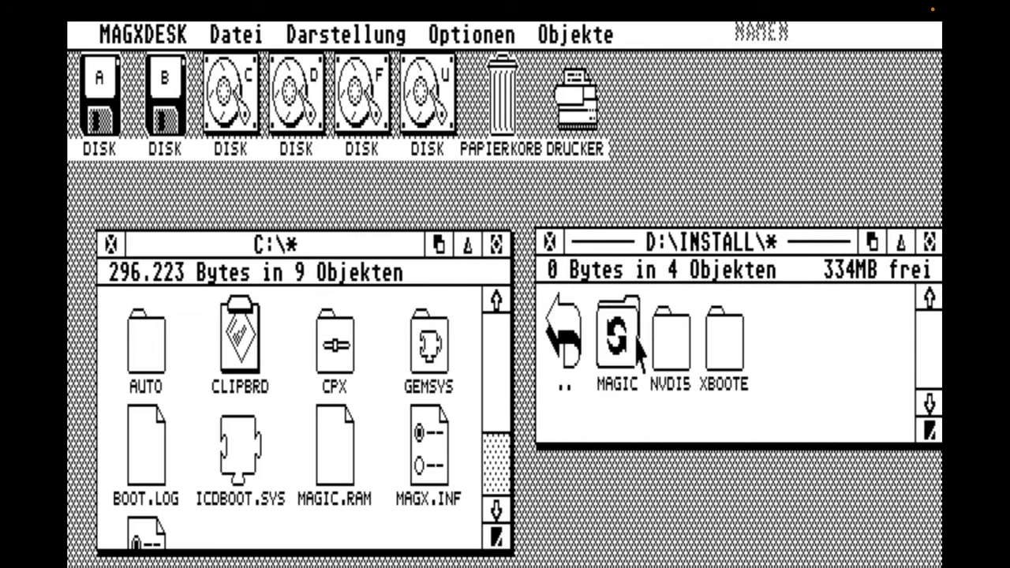
pyautogui.doubleClick(632, 344)
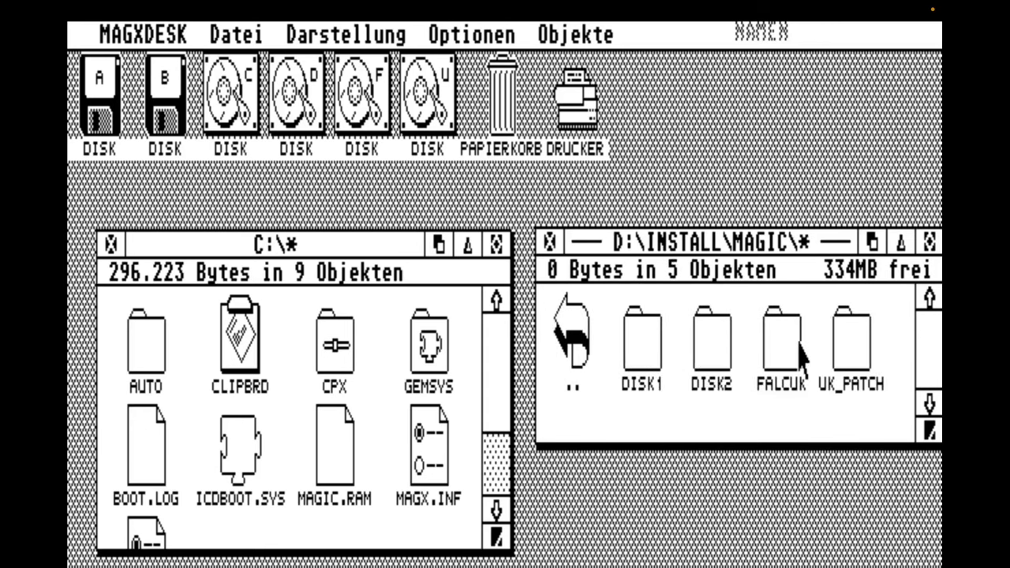
pyautogui.doubleClick(851, 348)
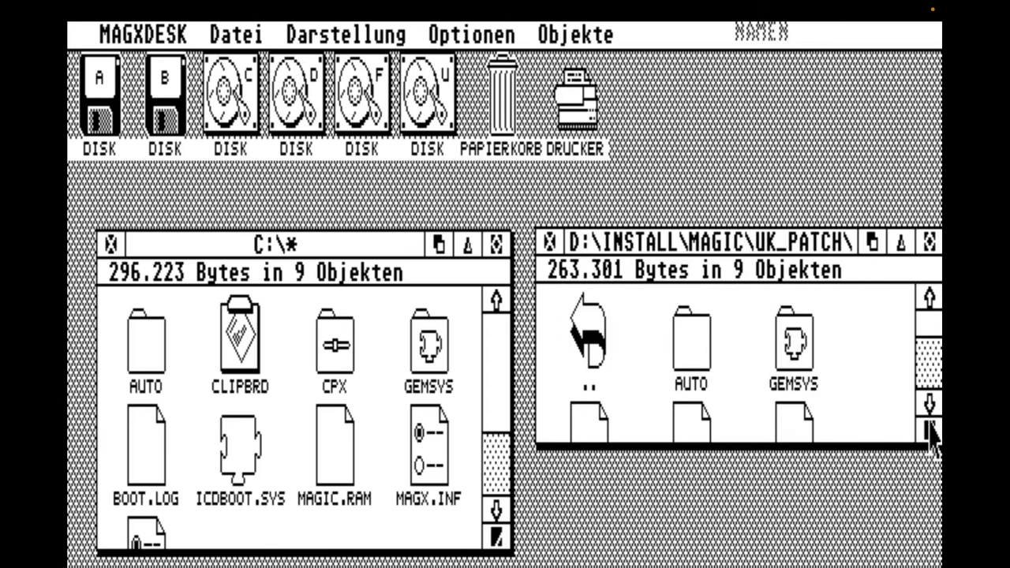
# - Enlarge the UK_PATCH window and copy its eight selected items into C:\, overwriting existing files
pyautogui.moveTo(931, 431); pyautogui.dragTo(933, 562)
pyautogui.moveTo(708, 243); pyautogui.dragTo(698, 182)
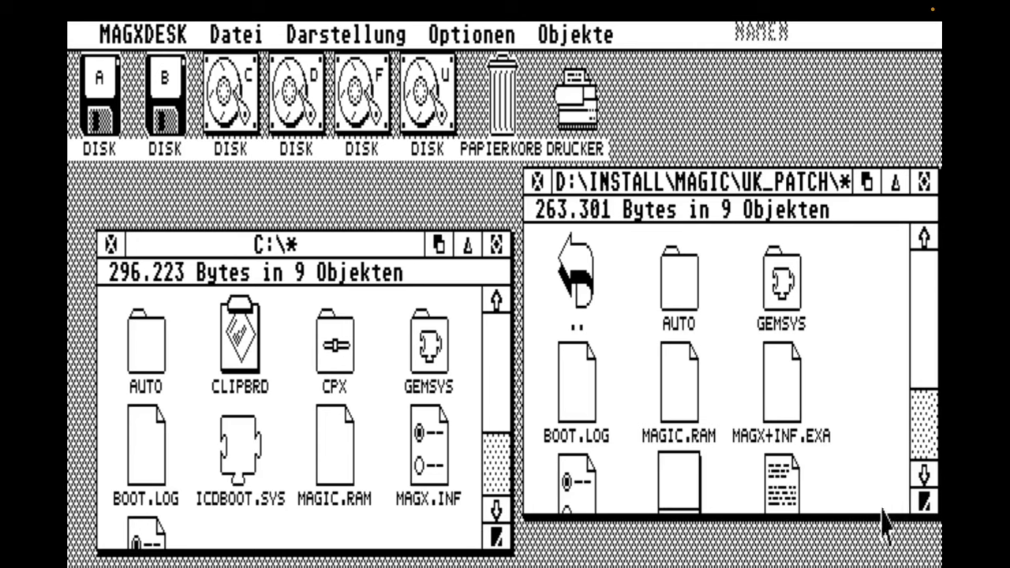
pyautogui.moveTo(927, 503); pyautogui.dragTo(925, 540)
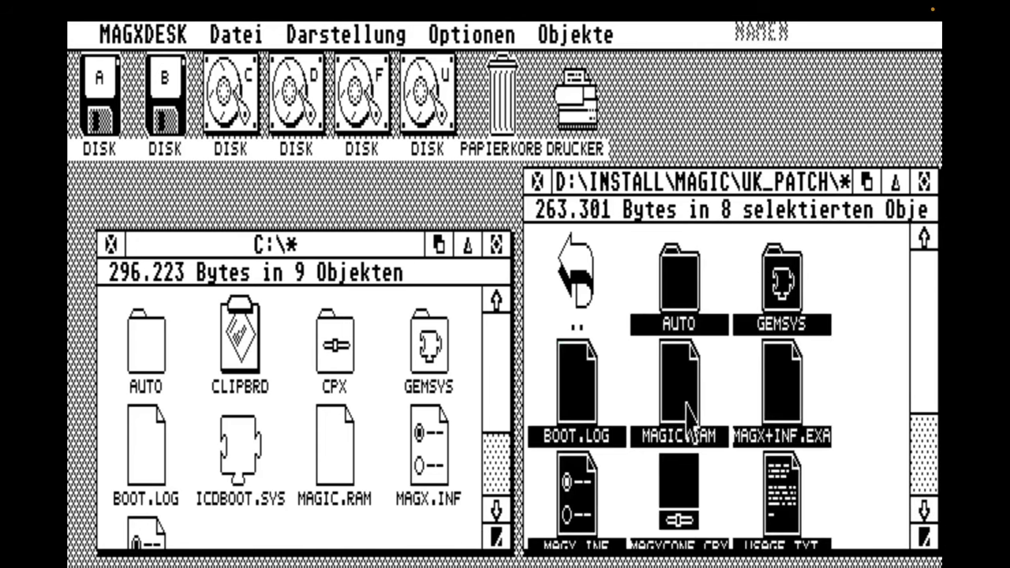
pyautogui.moveTo(687, 414); pyautogui.dragTo(383, 434)
pyautogui.click(368, 352)
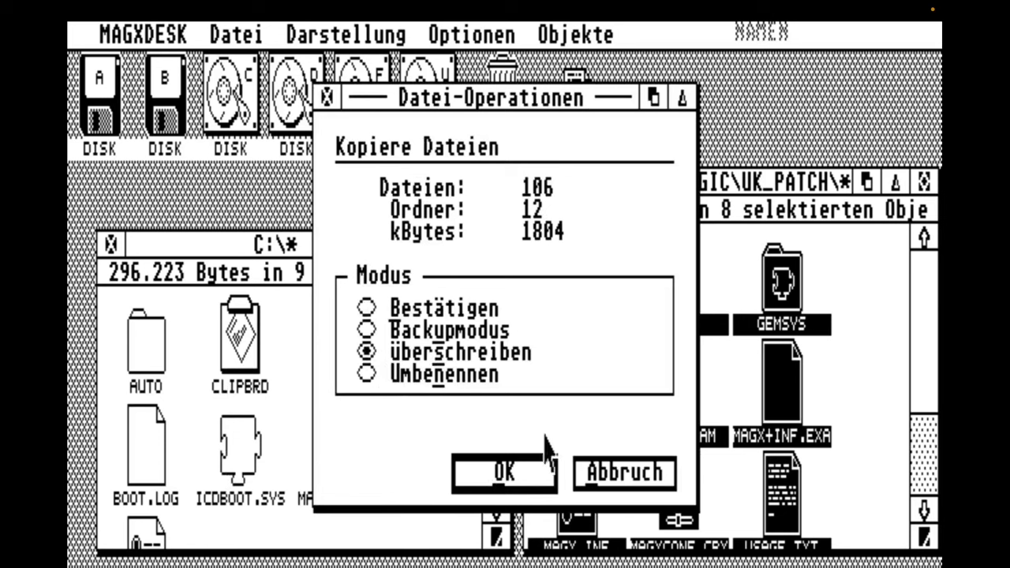
# - Confirm the UK_PATCH copy to C:\ and shut MagiC down via Optionen > ausschalten
pyautogui.click(533, 473)
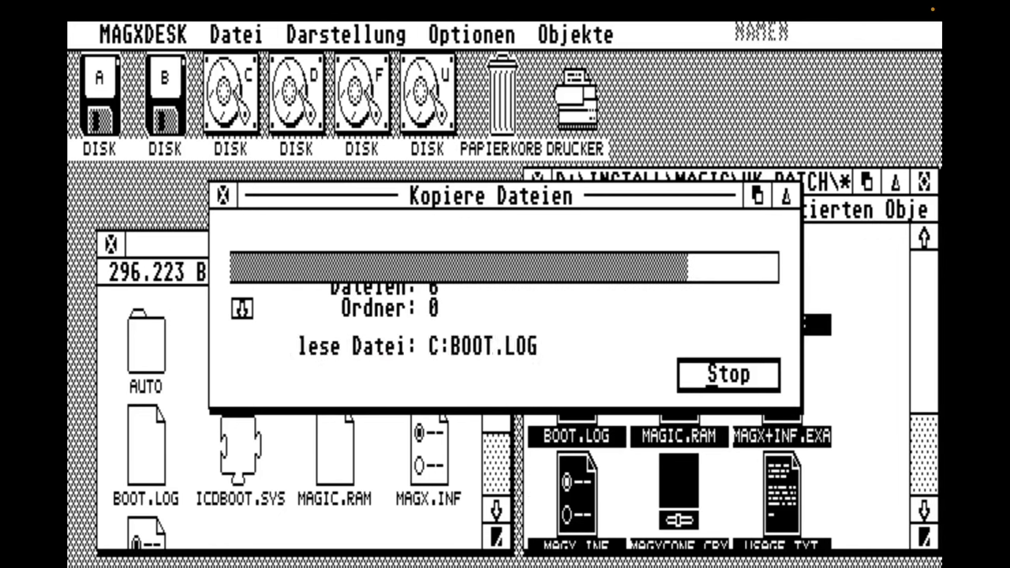
pyautogui.moveTo(300, 43)
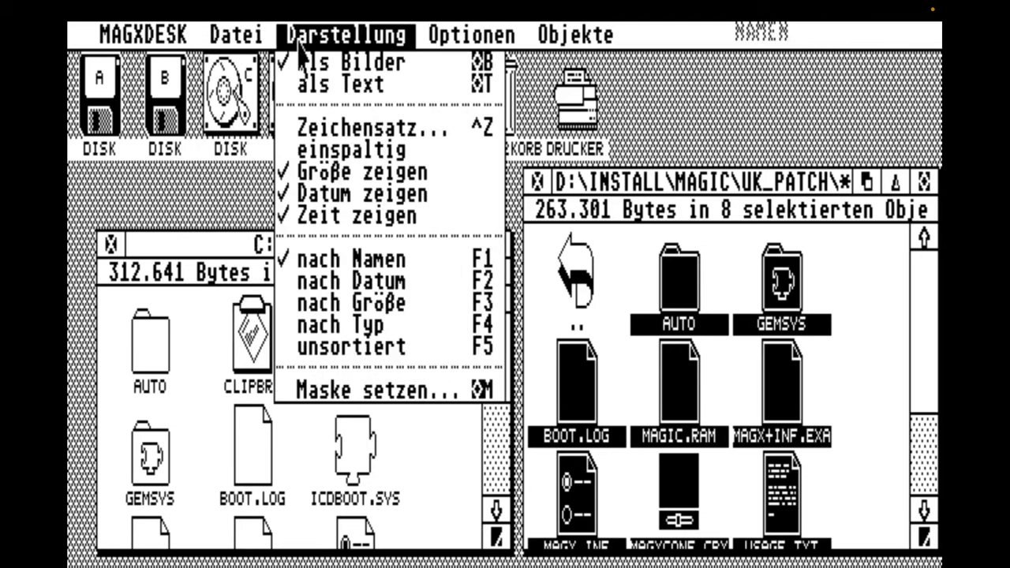
pyautogui.moveTo(441, 45)
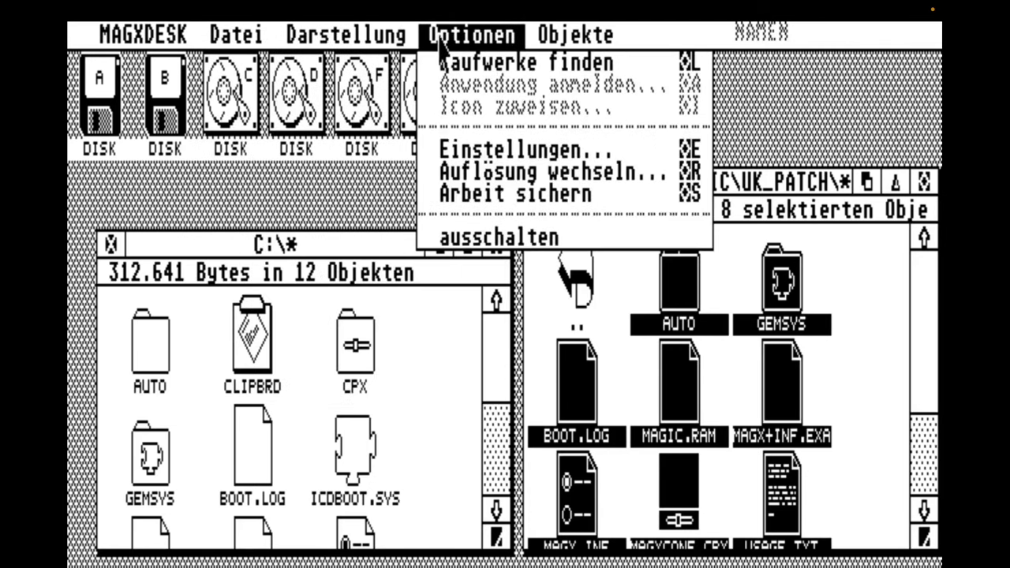
pyautogui.click(476, 237)
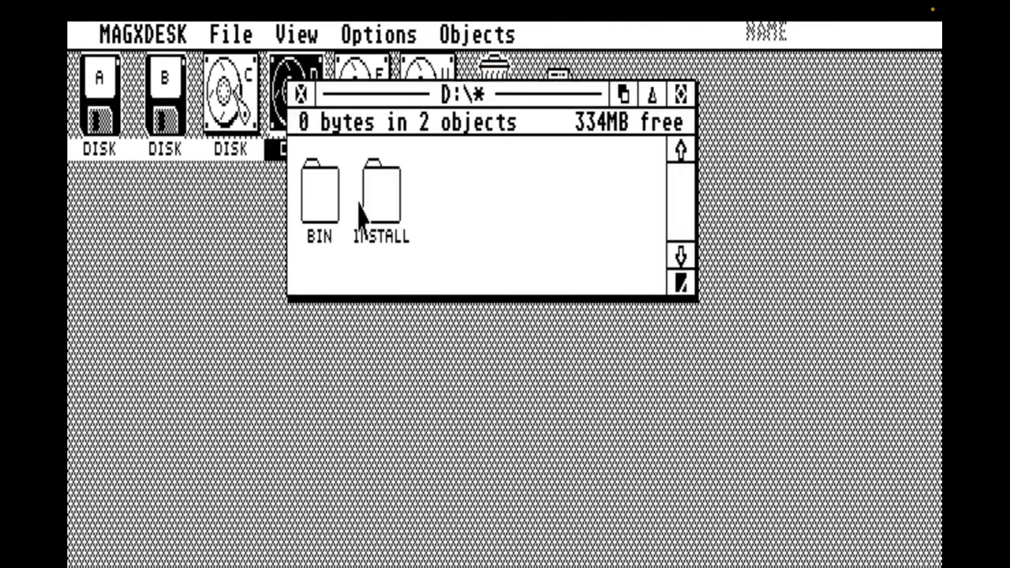
# - Open the D:\BIN\GEM folder and enlarge its window
pyautogui.doubleClick(325, 213)
pyautogui.doubleClick(360, 206)
pyautogui.moveTo(681, 284); pyautogui.dragTo(824, 407)
# - Run SYSINFO.PRG to review the system details, then quit it
pyautogui.doubleClick(339, 305)
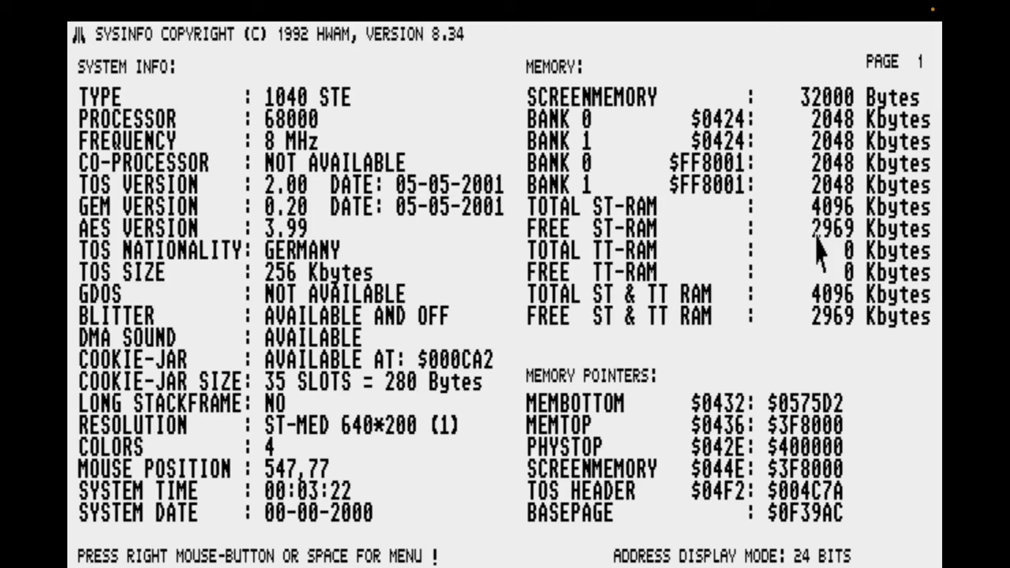
pyautogui.press('Escape')
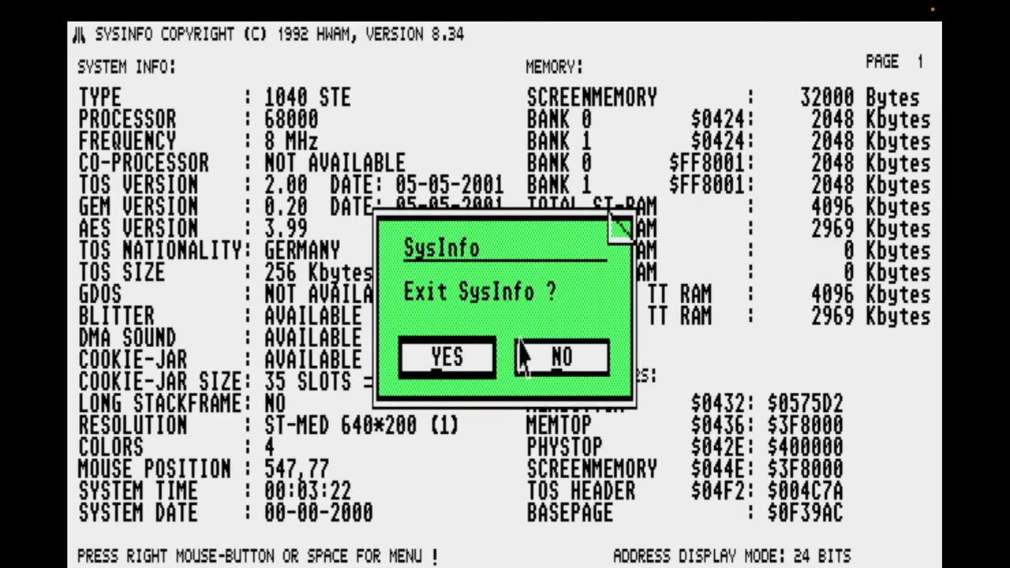
pyautogui.click(449, 359)
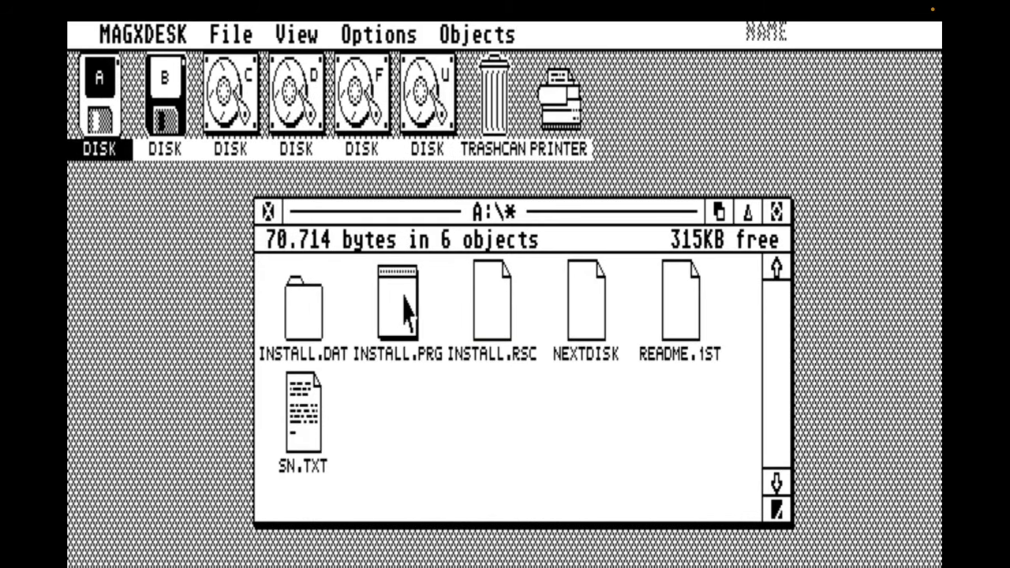
# - Start INSTALL.PRG and enter the serial number, owner name, street and town
pyautogui.doubleClick(403, 308)
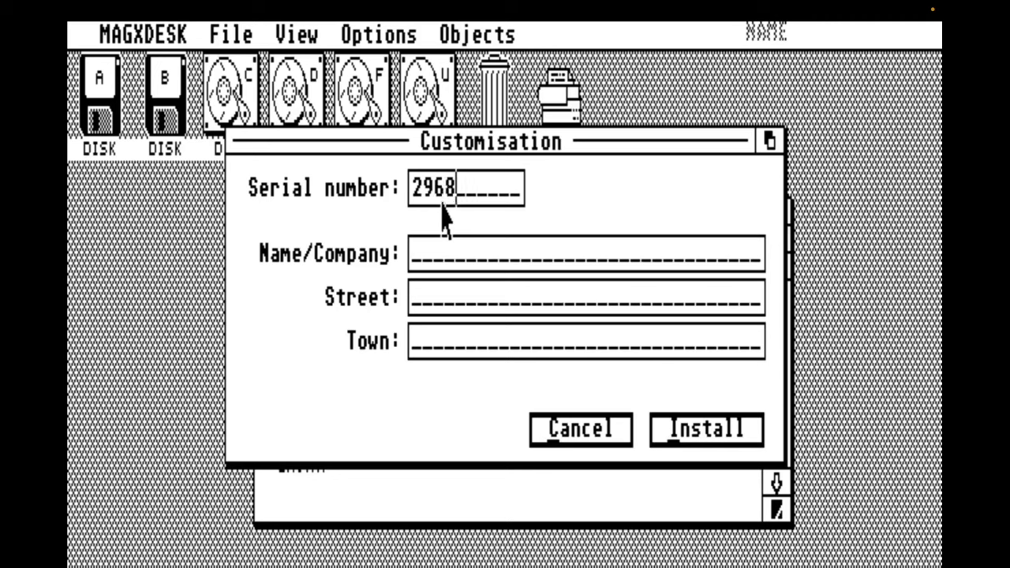
pyautogui.click(430, 263)
pyautogui.write('David')
pyautogui.press('Tab')
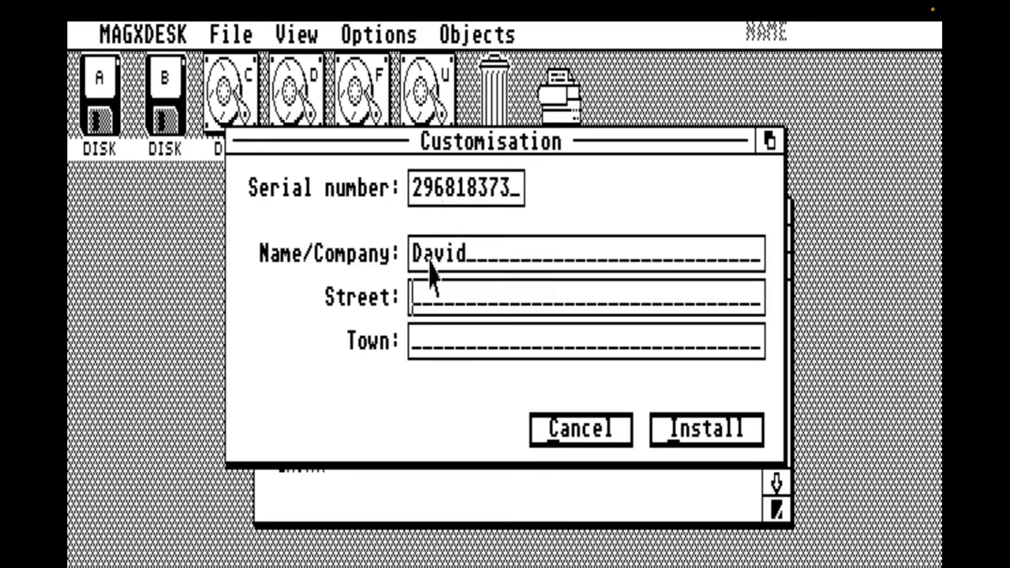
pyautogui.write('Here')
pyautogui.press('Tab')
pyautogui.write('There')
# - Install NVDI with built-in Atari ST/TT/Falcon graphics and the default configuration
pyautogui.click(690, 442)
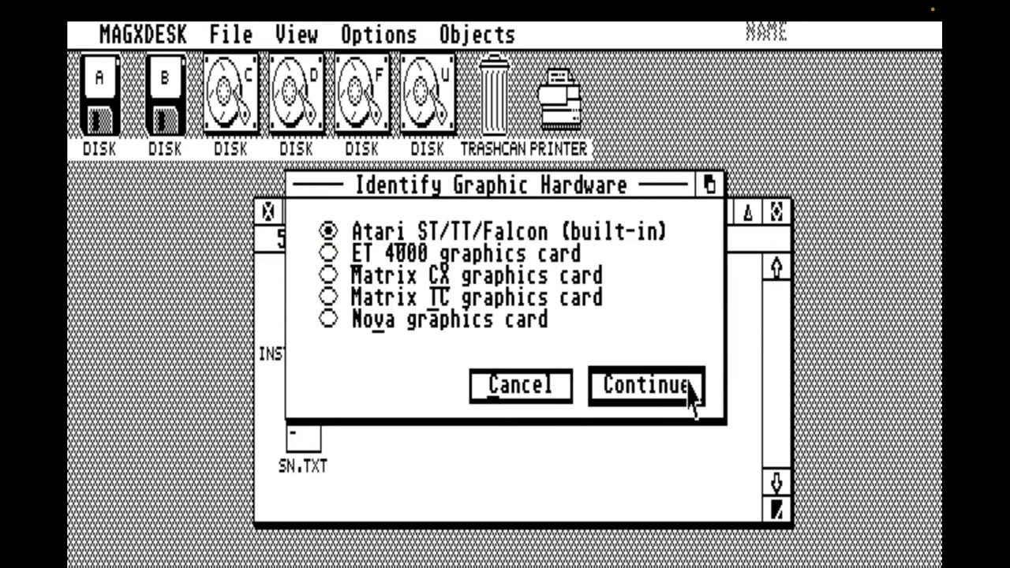
pyautogui.click(687, 380)
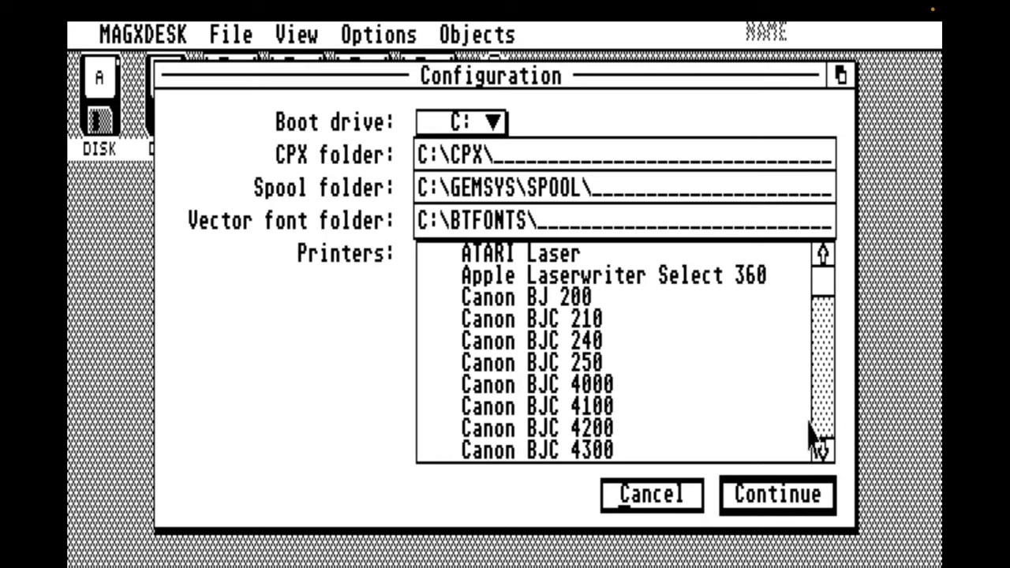
pyautogui.click(775, 496)
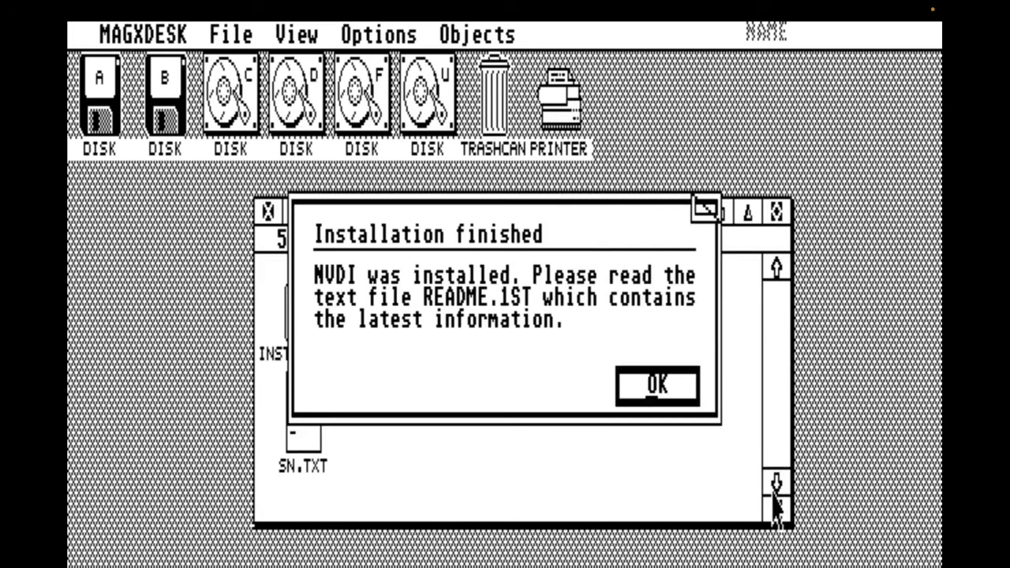
pyautogui.click(664, 388)
# - Close the README.1ST and A:\ windows
pyautogui.click(105, 68)
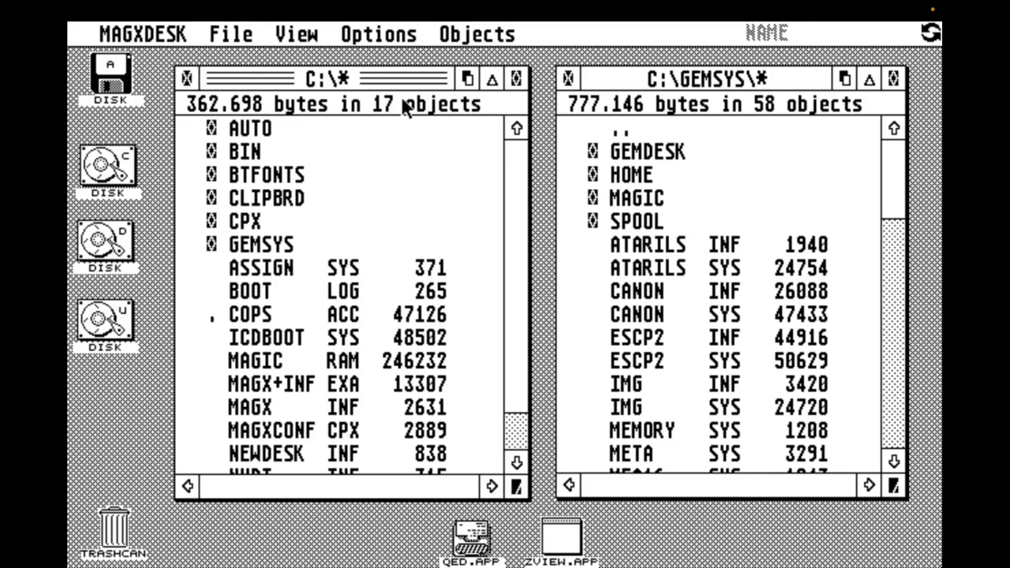
# - Check drive C's free space, then send the C:\ window to the back and front again
pyautogui.click(403, 103)
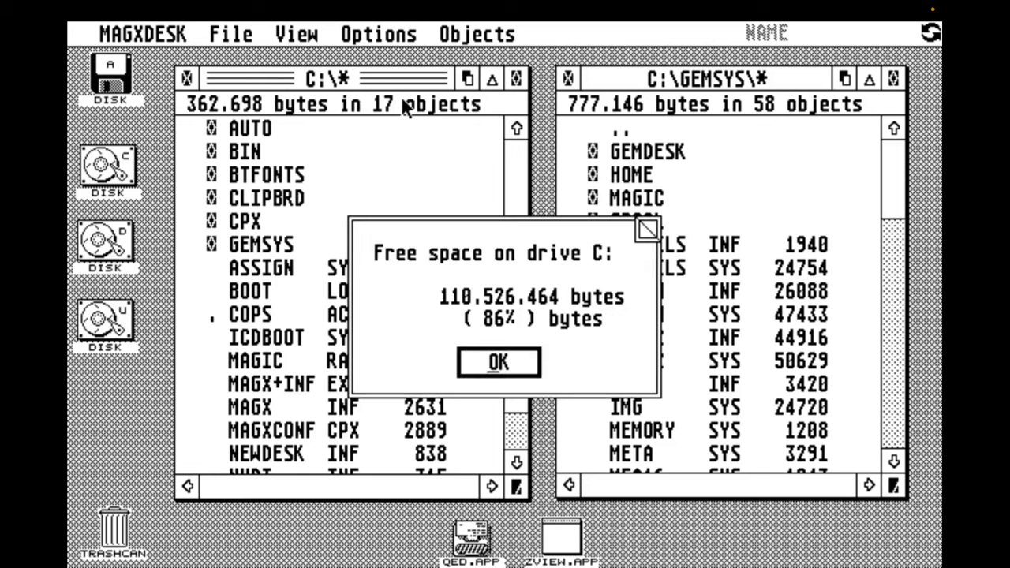
pyautogui.click(501, 368)
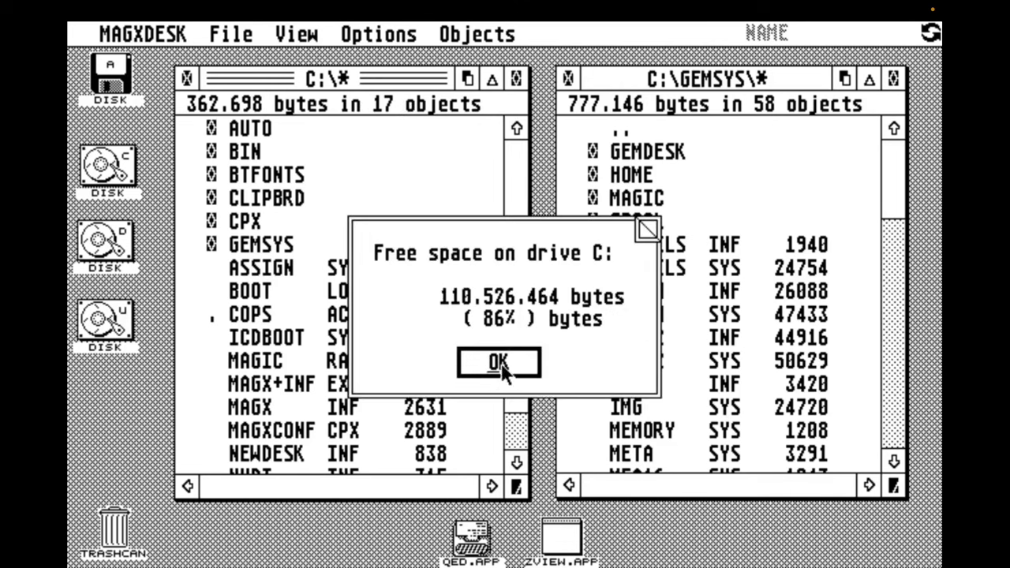
pyautogui.click(470, 80)
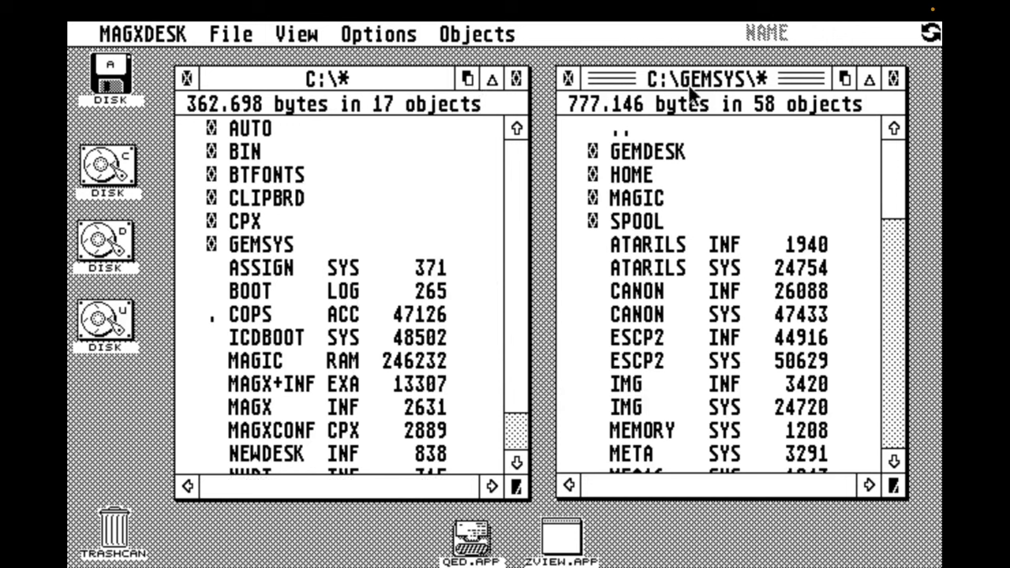
pyautogui.click(845, 79)
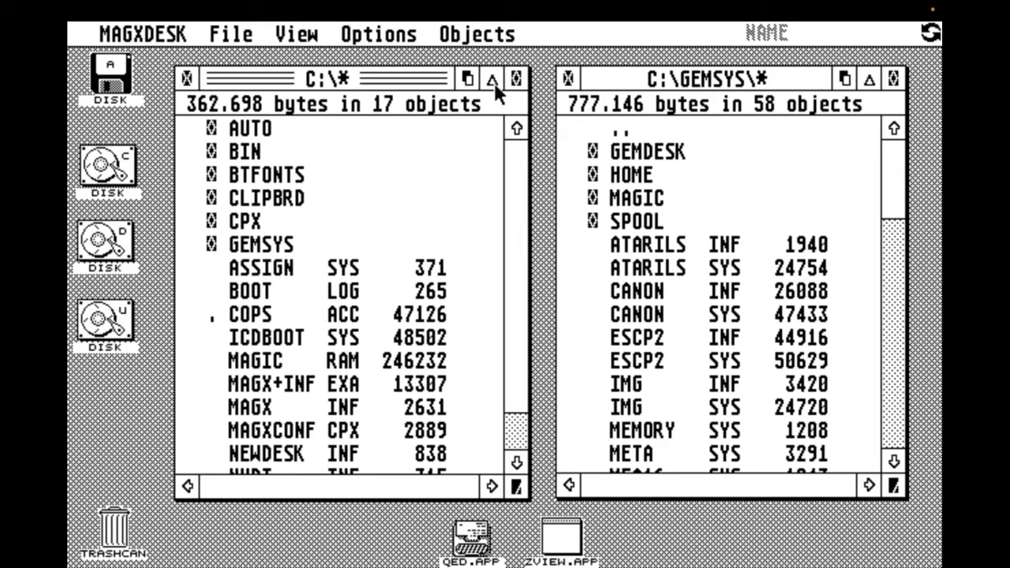
# - Iconify and restore the C:\ window, then toggle its shaded state
pyautogui.click(492, 79)
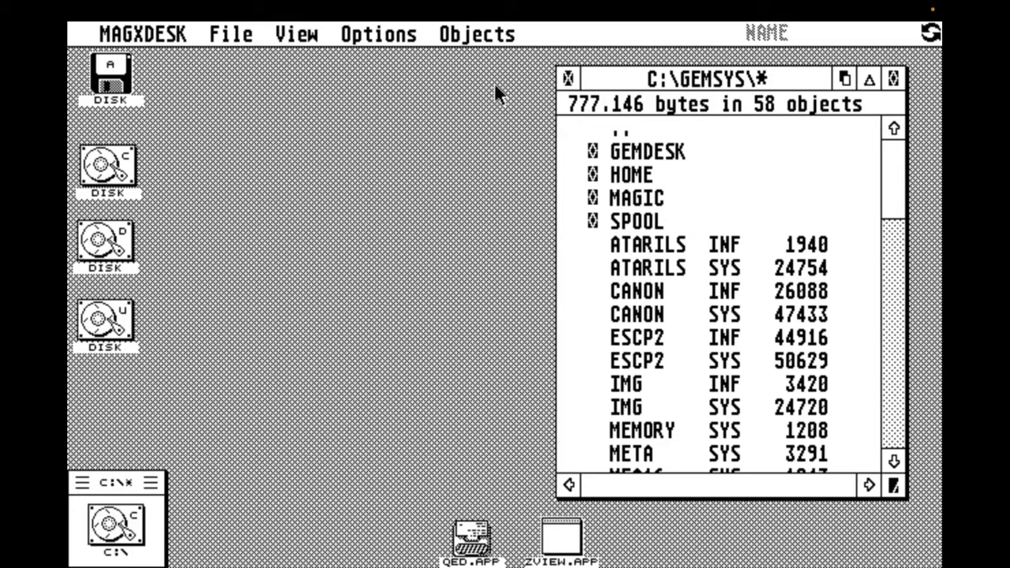
pyautogui.doubleClick(131, 551)
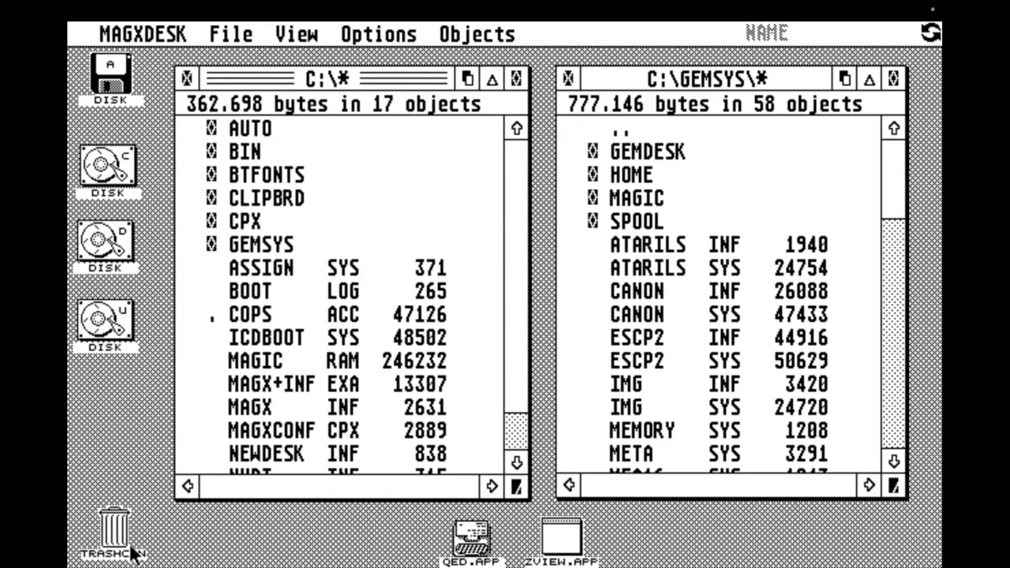
pyautogui.doubleClick(407, 87)
pyautogui.doubleClick(407, 87)
pyautogui.doubleClick(411, 86)
# - Iconify the C:\ window again and move its box beside the trashcan
pyautogui.click(492, 79)
pyautogui.doubleClick(120, 475)
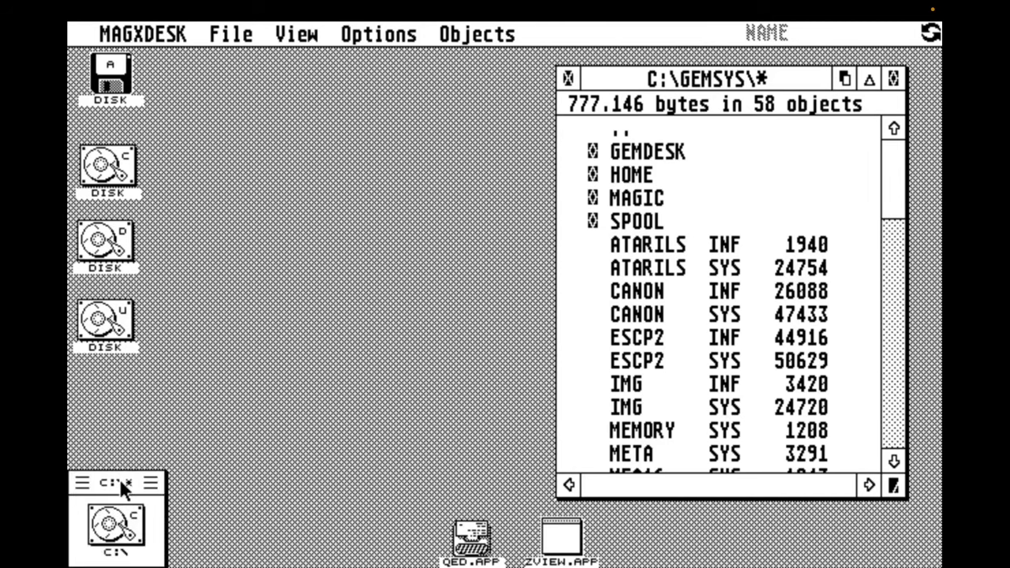
pyautogui.doubleClick(127, 478)
pyautogui.moveTo(127, 478); pyautogui.dragTo(213, 555)
pyautogui.doubleClick(213, 555)
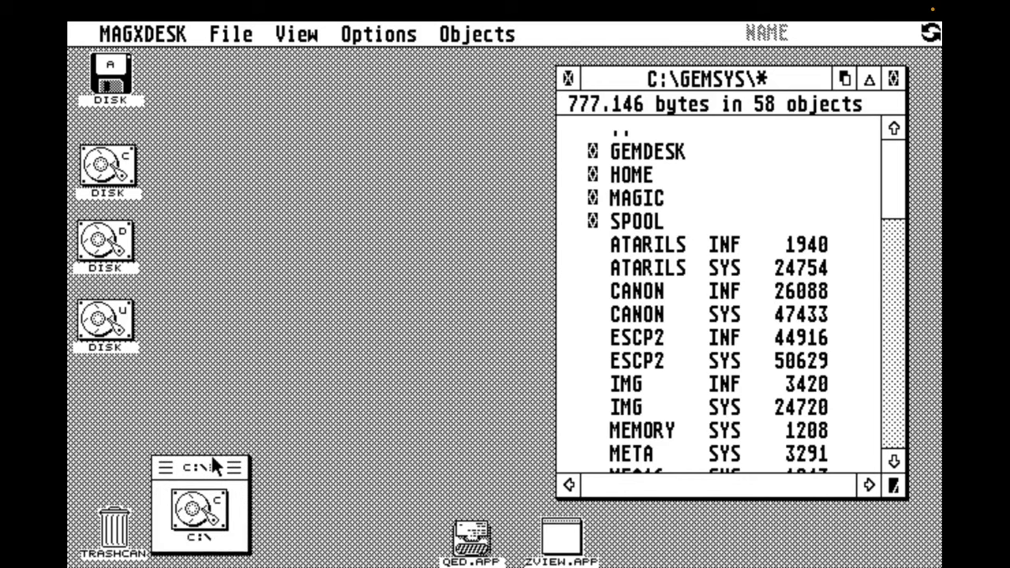
# - Restore the iconified C:\ window and open its AUTO folder
pyautogui.doubleClick(205, 509)
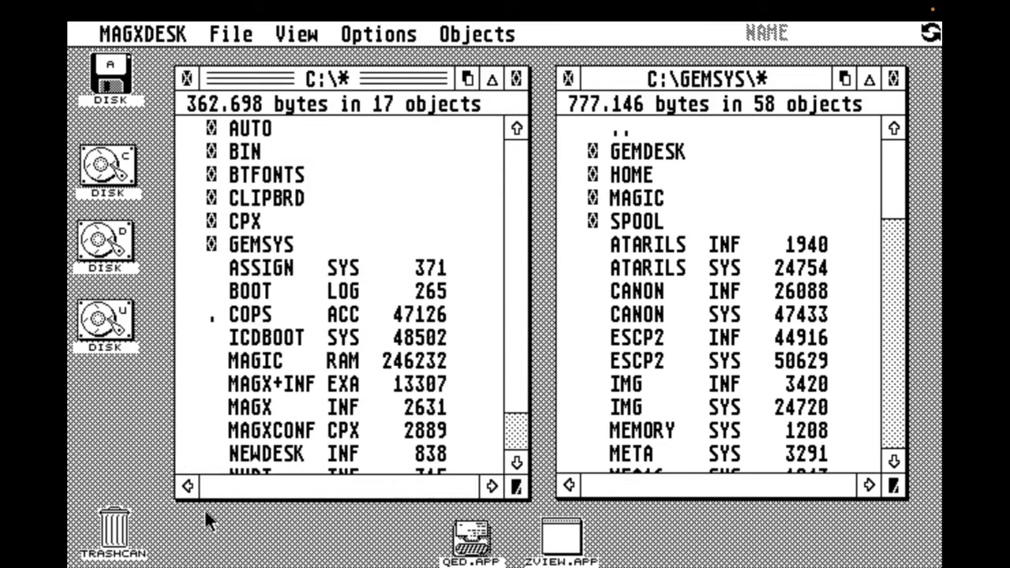
pyautogui.click(260, 134)
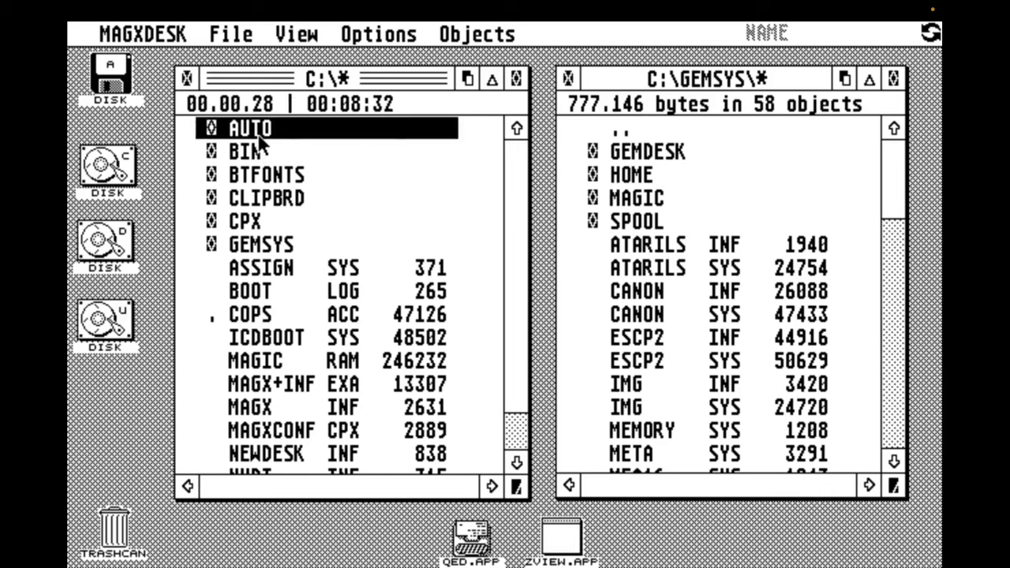
pyautogui.doubleClick(260, 130)
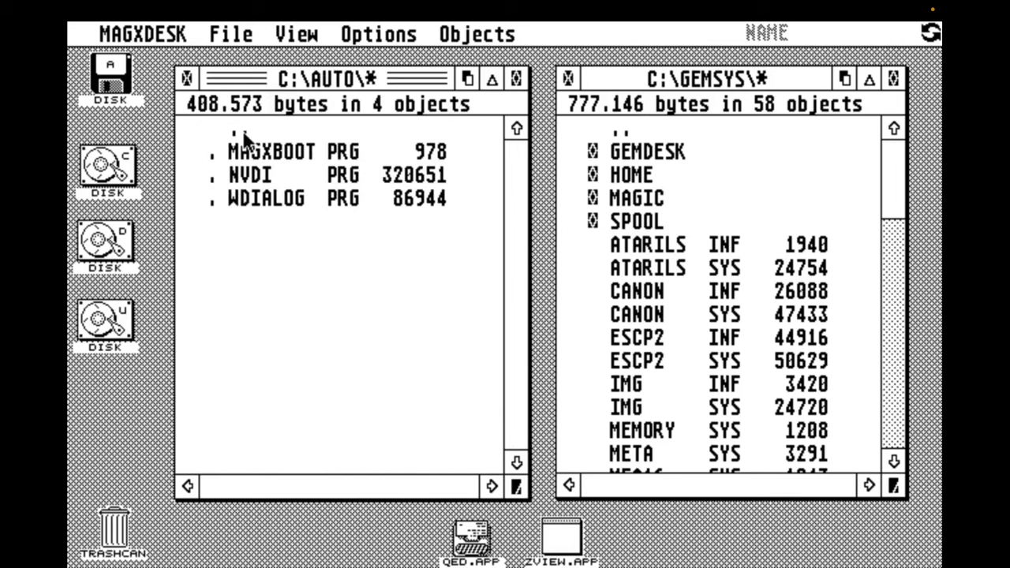
# - Close the AUTO window and reopen drive C's root window at a slightly smaller size
pyautogui.click(186, 79)
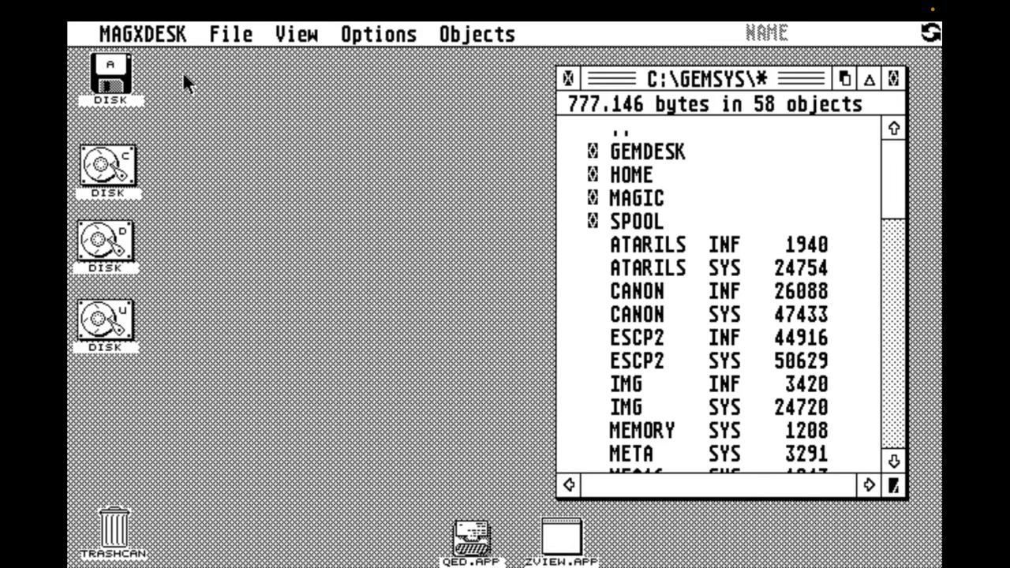
pyautogui.doubleClick(125, 152)
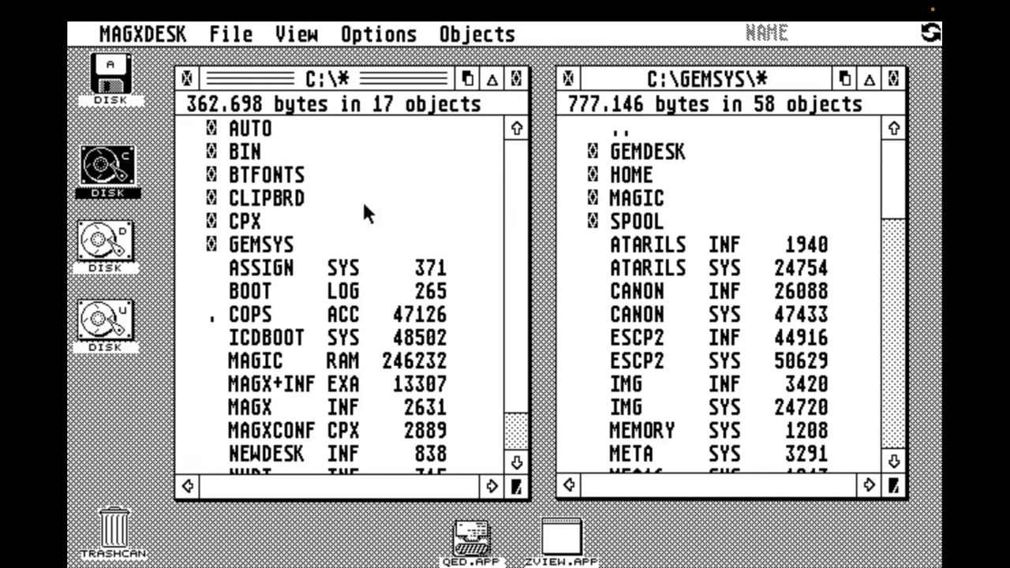
pyautogui.moveTo(516, 488)
pyautogui.mouseDown()
pyautogui.moveTo(514, 478)
pyautogui.moveTo(520, 484)
pyautogui.mouseUp()
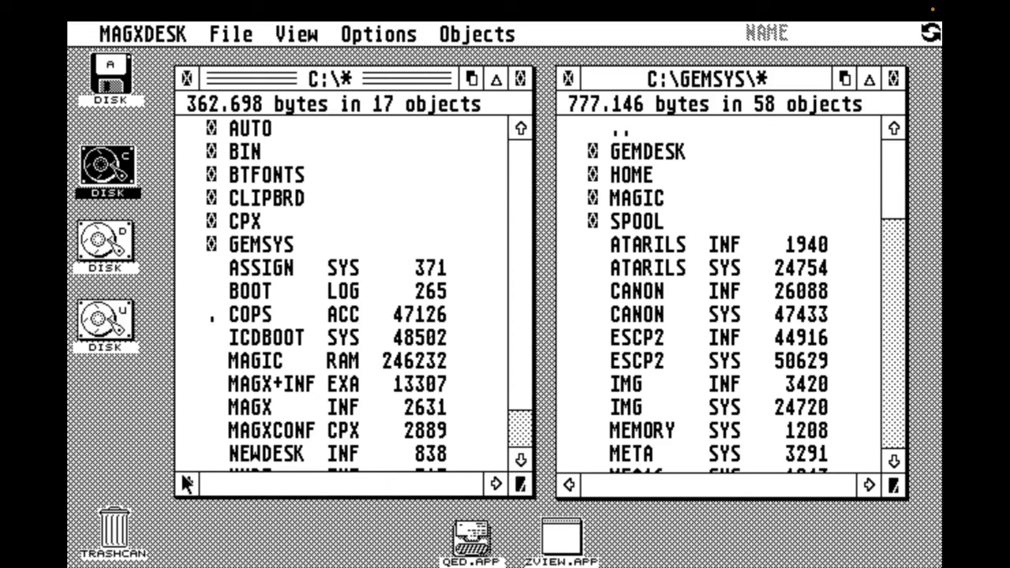
pyautogui.moveTo(312, 36)
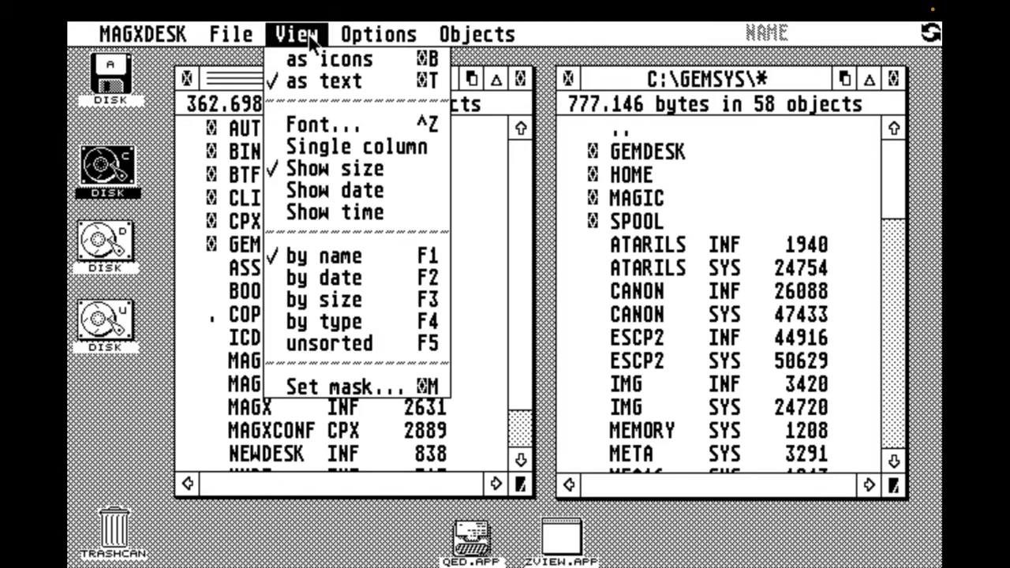
pyautogui.click(315, 126)
pyautogui.click(359, 222)
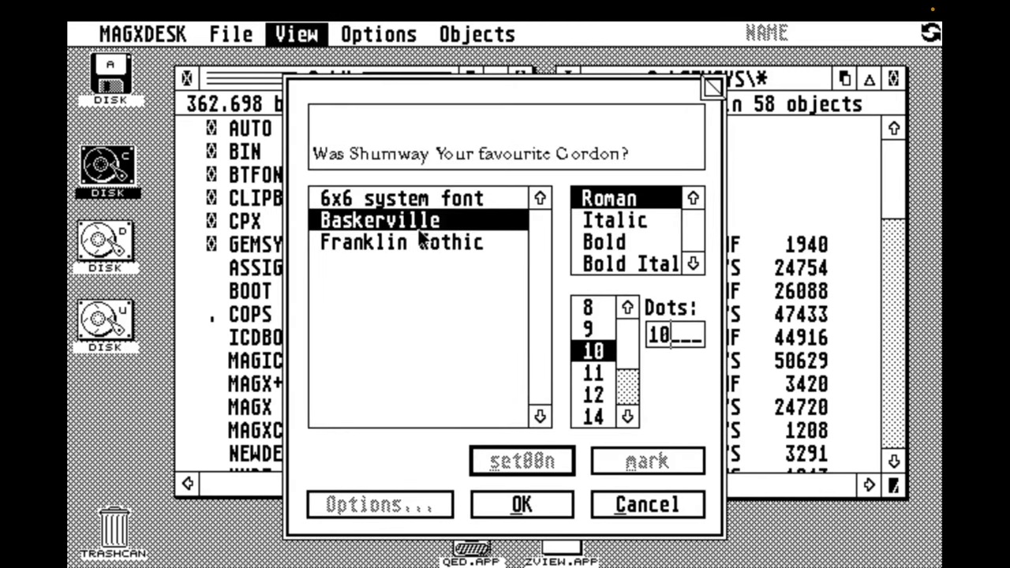
pyautogui.click(518, 504)
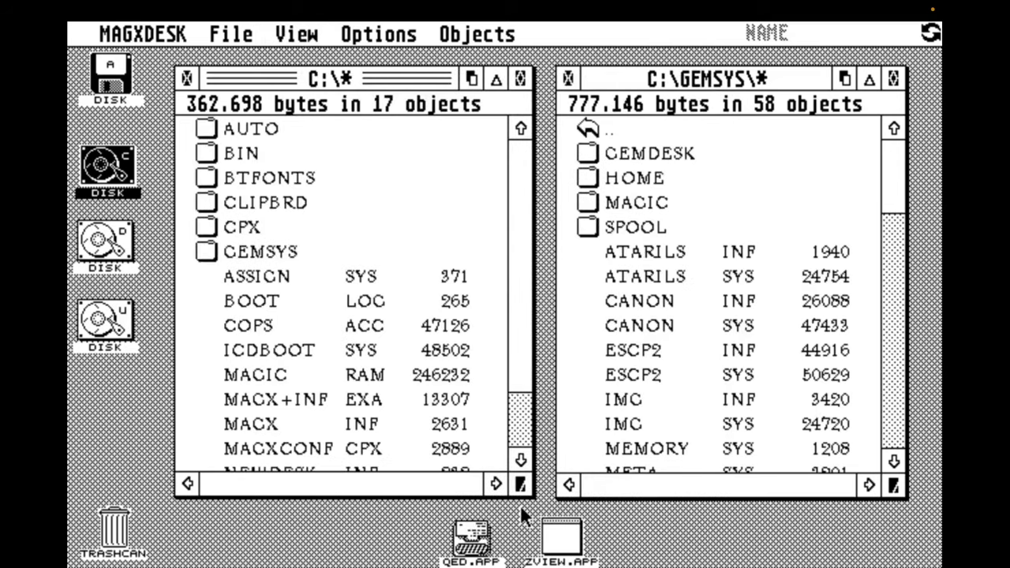
pyautogui.moveTo(297, 34)
pyautogui.click(316, 124)
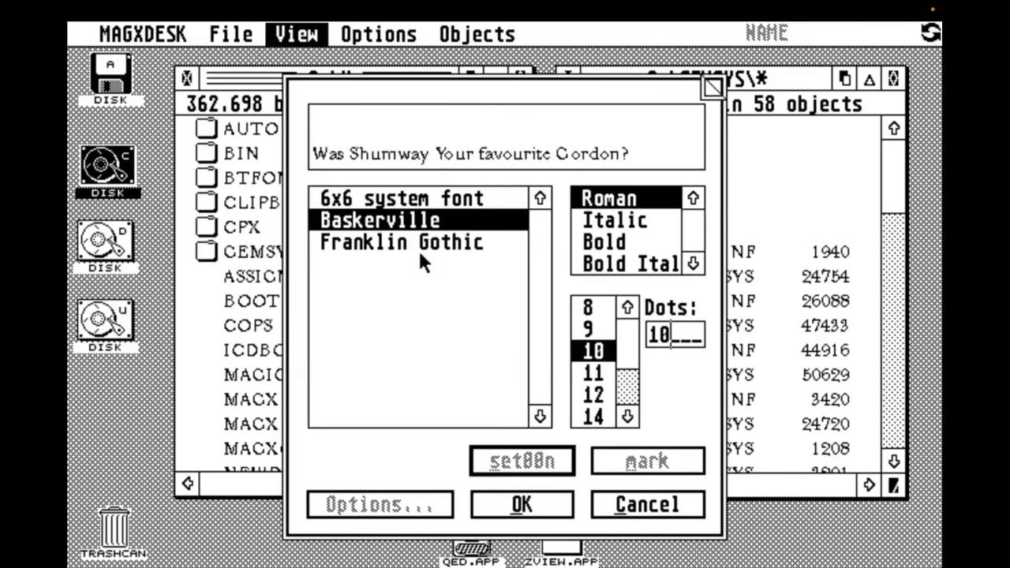
pyautogui.click(417, 199)
pyautogui.click(496, 496)
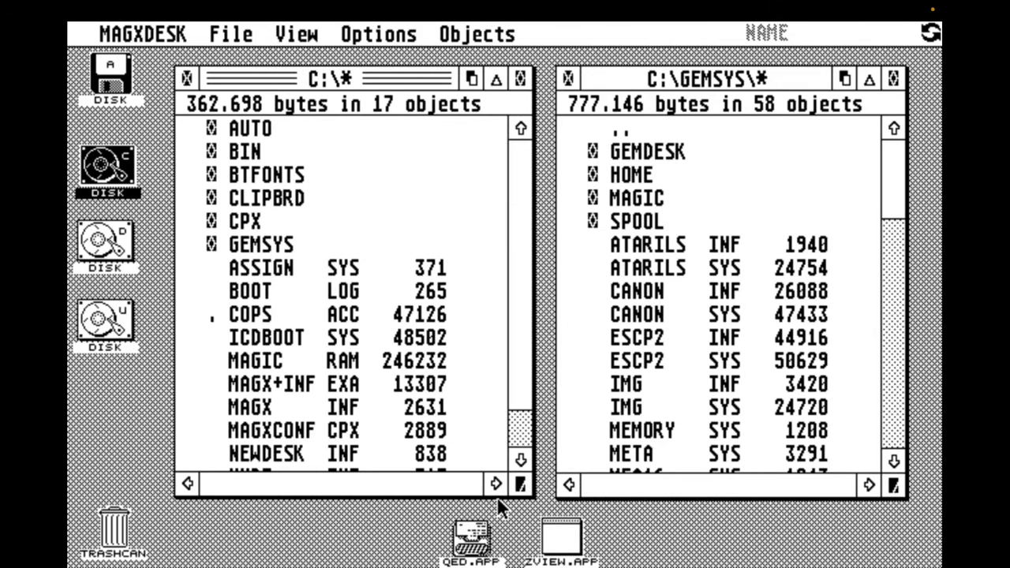
pyautogui.moveTo(308, 35)
pyautogui.moveTo(526, 489)
pyautogui.mouseDown()
pyautogui.moveTo(851, 488)
pyautogui.moveTo(521, 496)
pyautogui.moveTo(521, 476)
pyautogui.moveTo(510, 489)
pyautogui.mouseUp()
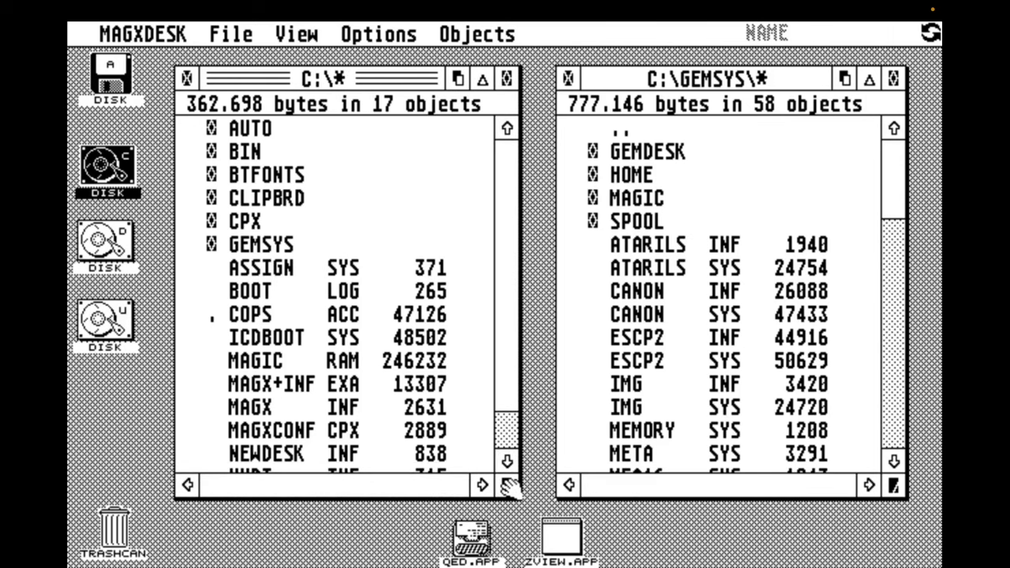
pyautogui.moveTo(299, 34)
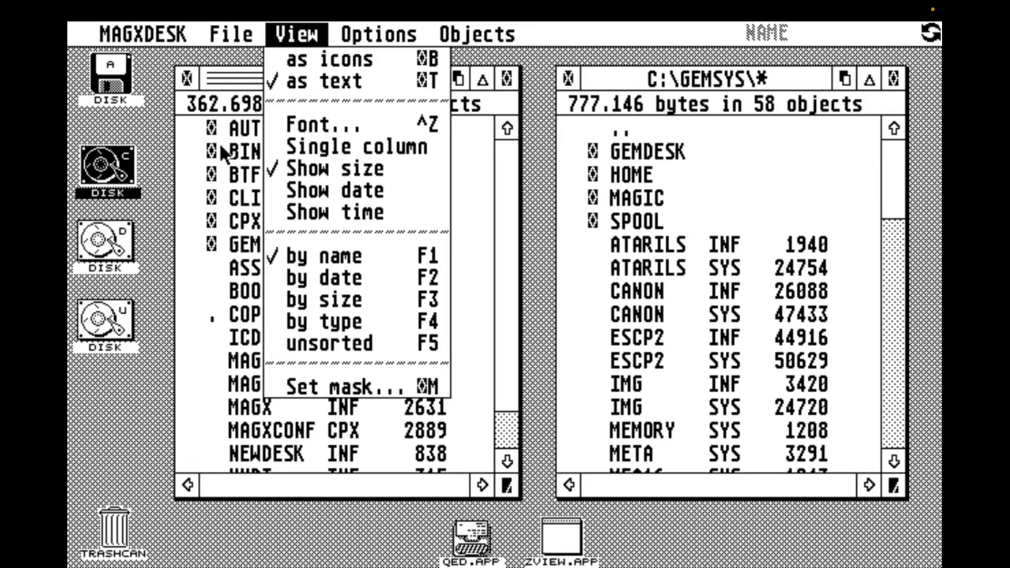
pyautogui.click(213, 67)
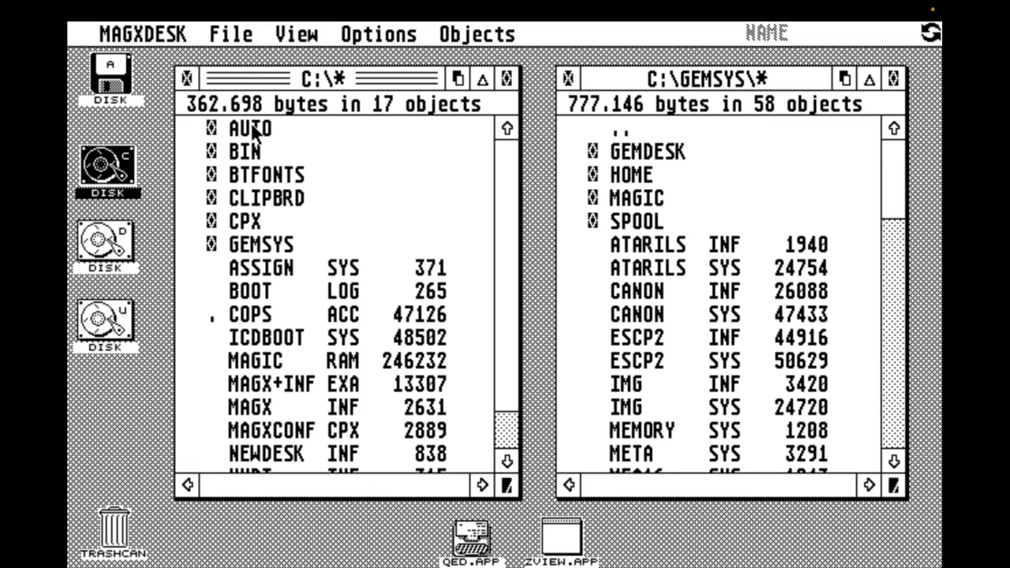
# - Show both folder windows' contents as icons and open the desktop Preferences dialog
pyautogui.click(320, 56)
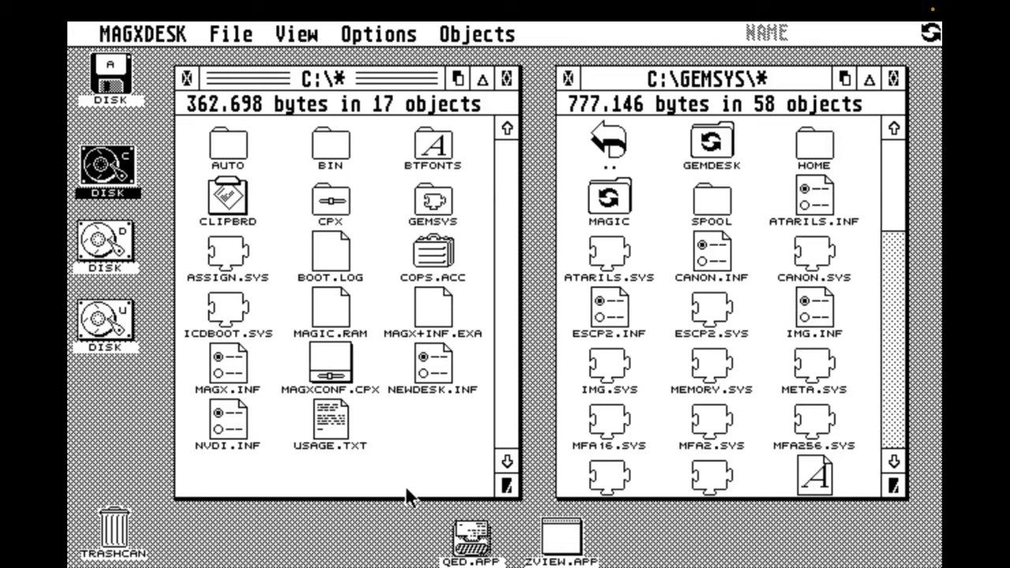
pyautogui.click(229, 130)
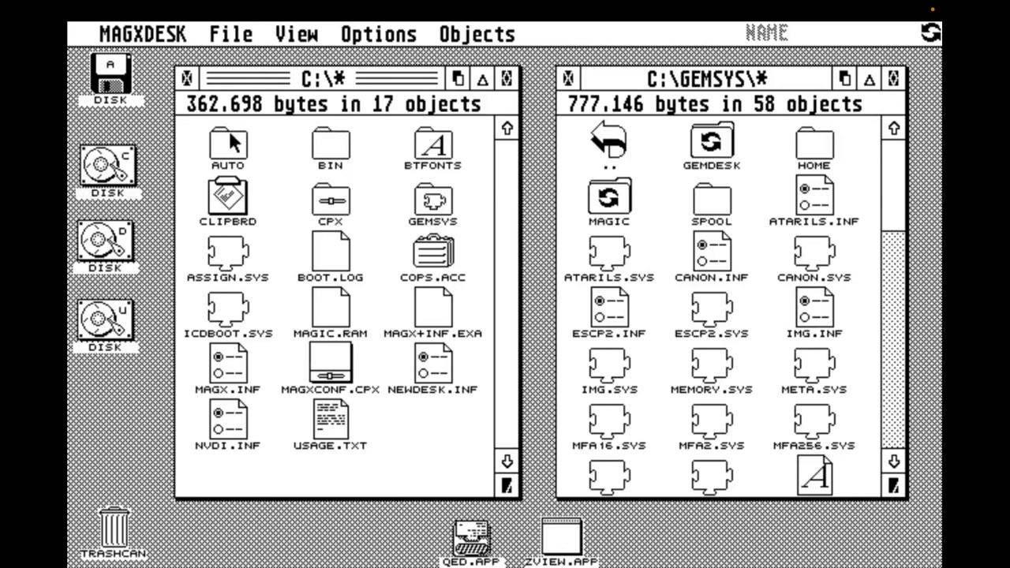
pyautogui.moveTo(297, 34)
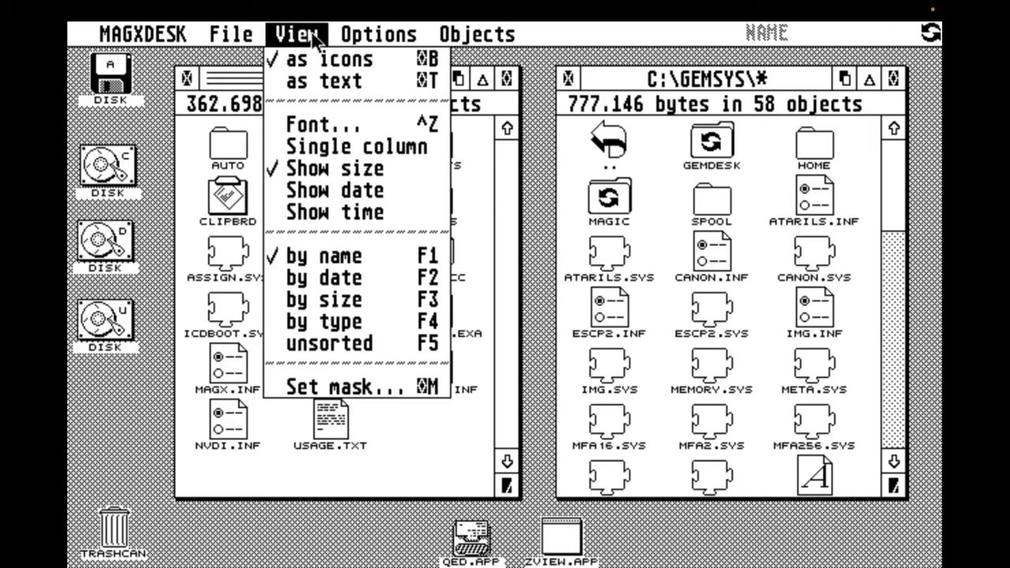
pyautogui.moveTo(345, 36)
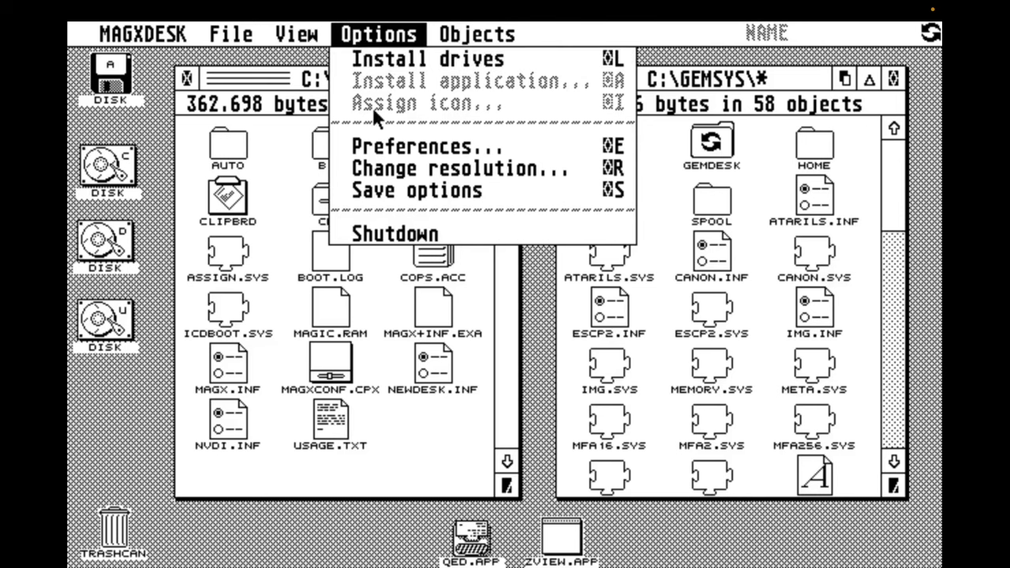
pyautogui.click(383, 147)
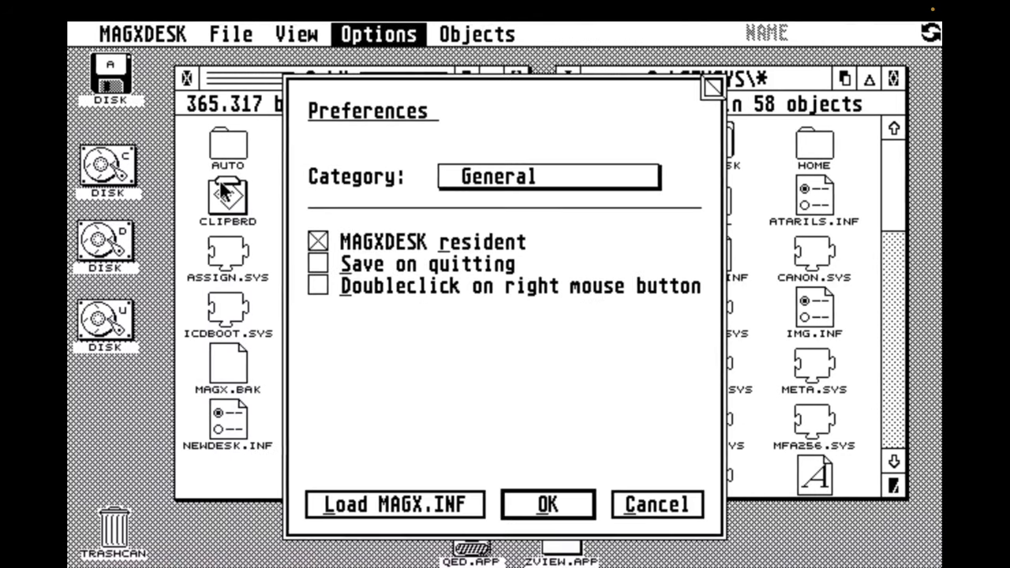
# - Browse the Copy/Delete, Utilities, Windows and Desktop preference categories, then cancel without changes
pyautogui.click(652, 191)
pyautogui.click(648, 198)
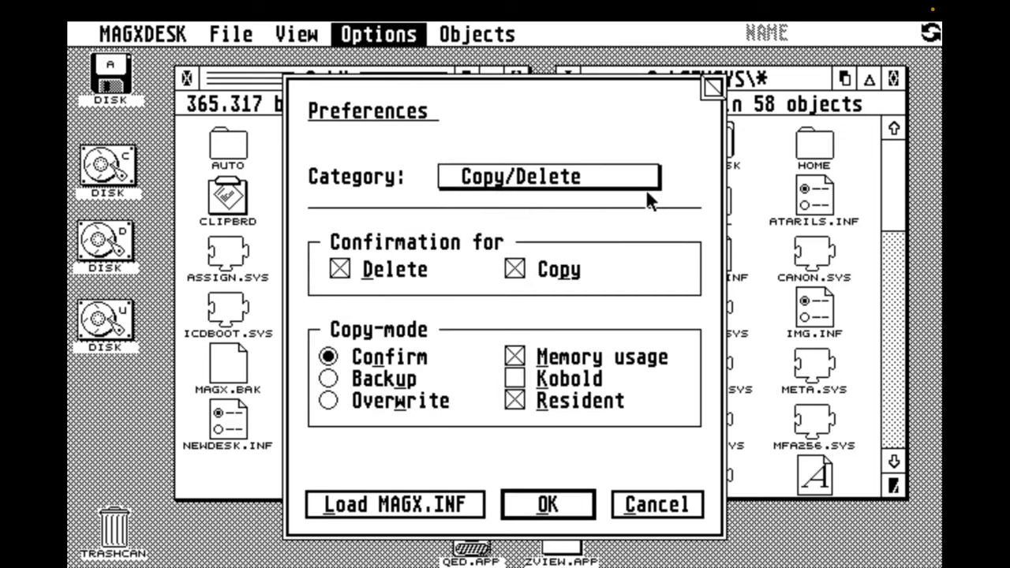
pyautogui.click(649, 178)
pyautogui.click(643, 223)
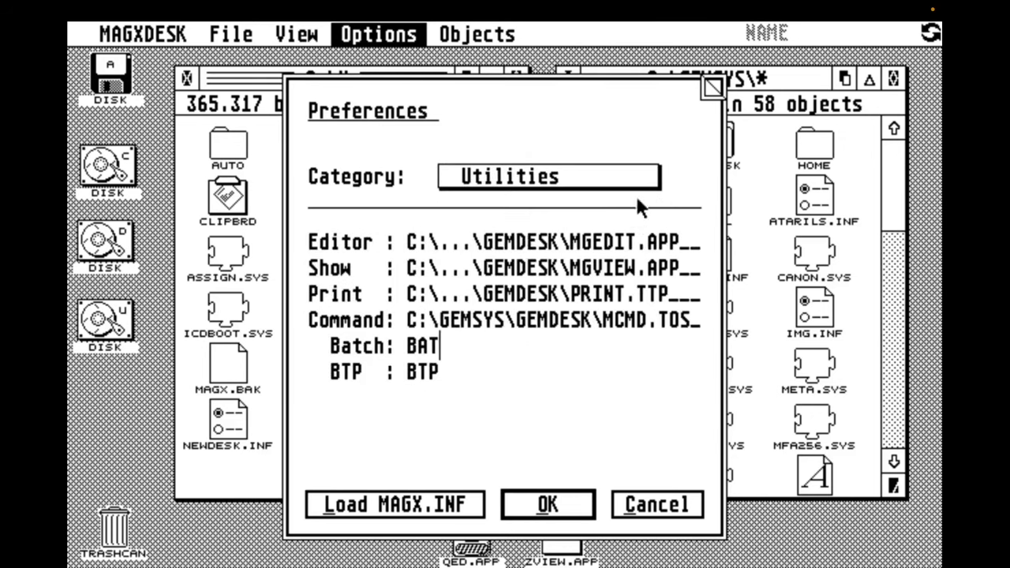
pyautogui.click(637, 180)
pyautogui.click(633, 240)
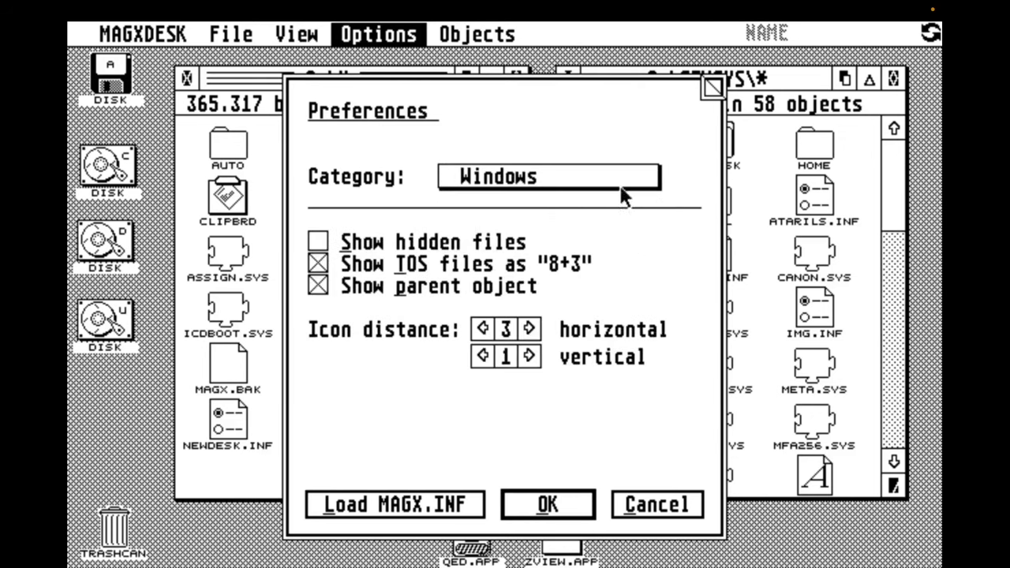
pyautogui.click(621, 184)
pyautogui.click(607, 256)
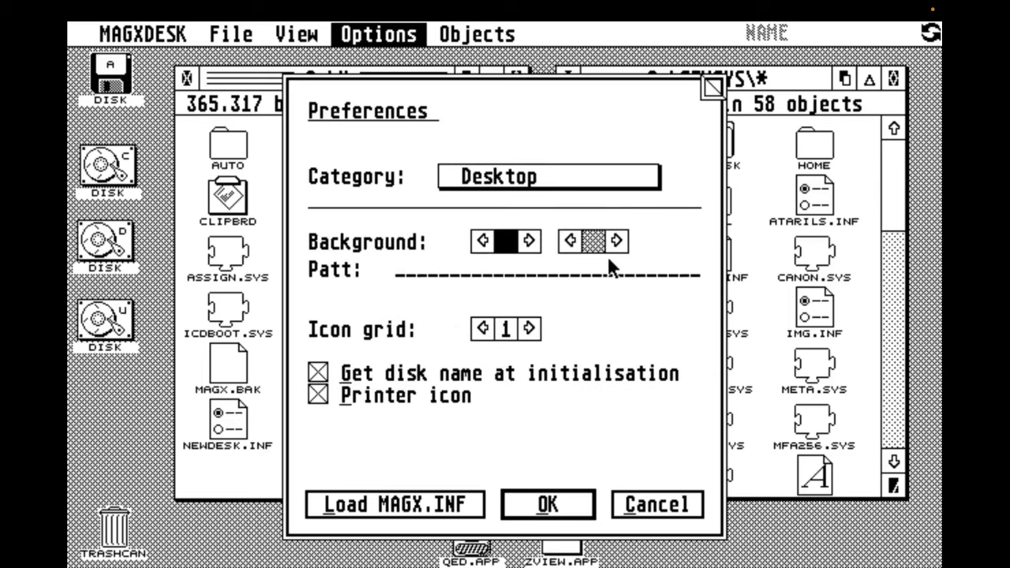
pyautogui.click(641, 505)
pyautogui.moveTo(404, 37)
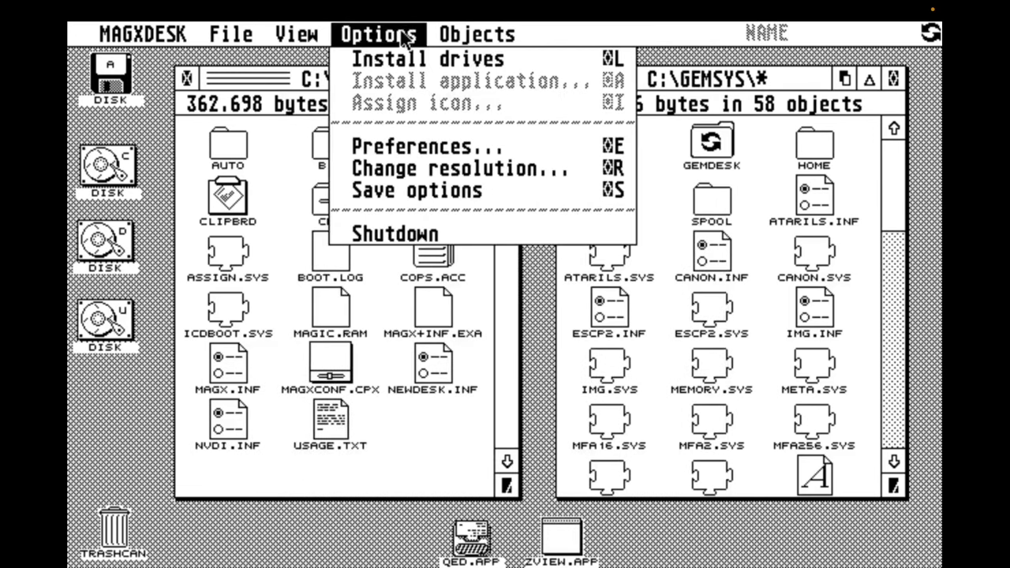
pyautogui.click(386, 168)
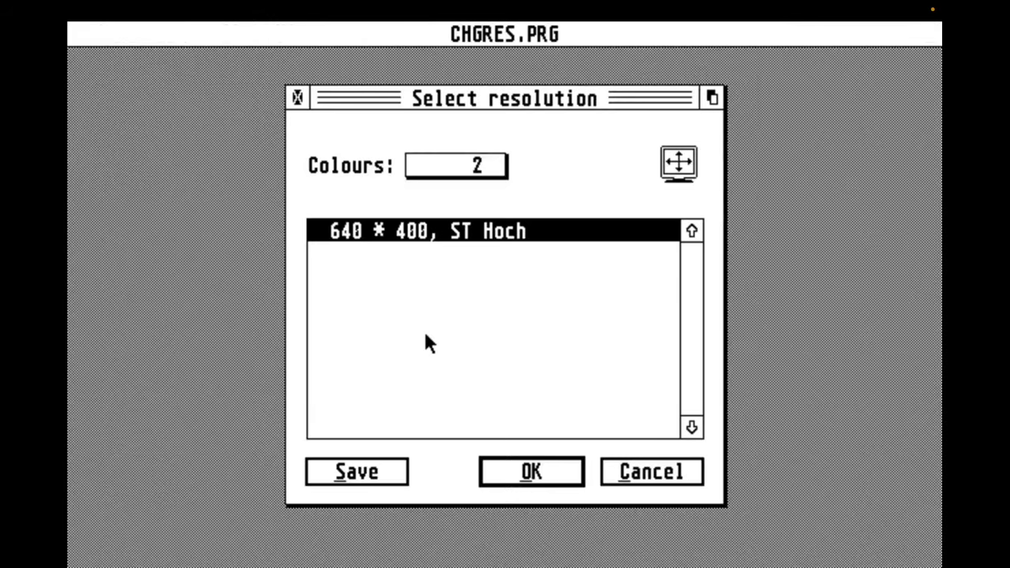
pyautogui.click(482, 170)
pyautogui.click(481, 170)
pyautogui.click(528, 474)
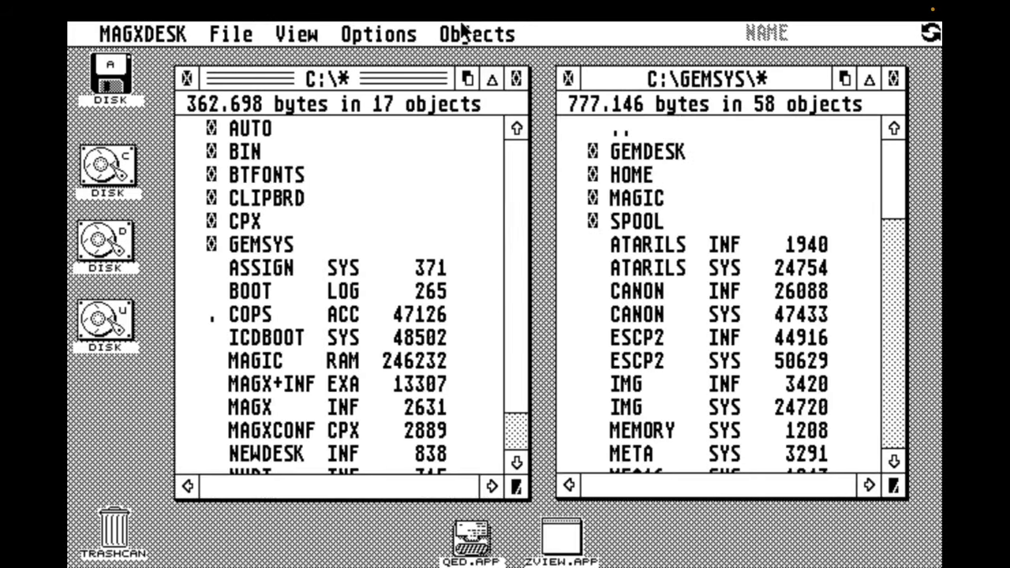
pyautogui.moveTo(391, 35)
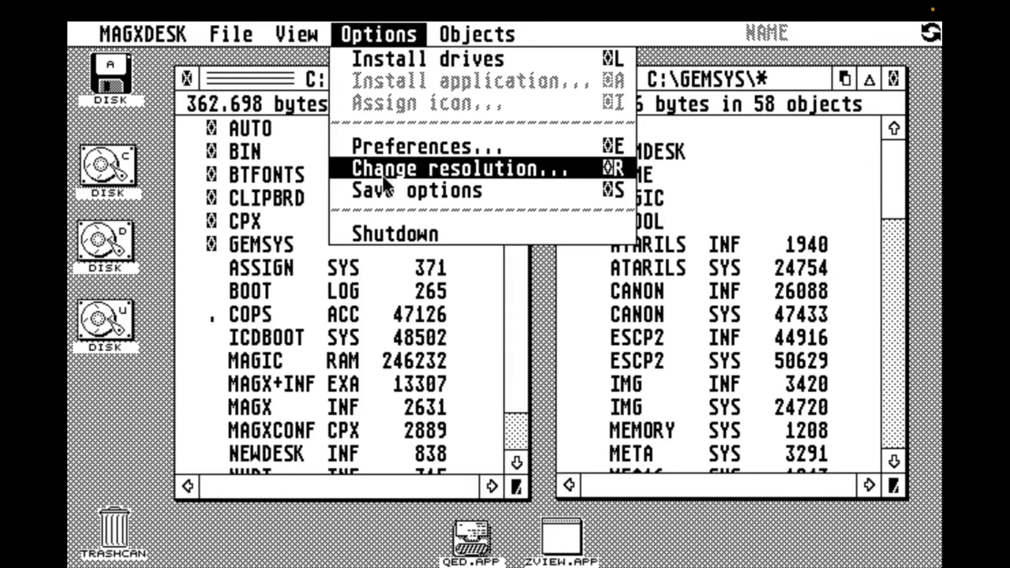
pyautogui.click(395, 235)
pyautogui.moveTo(466, 33)
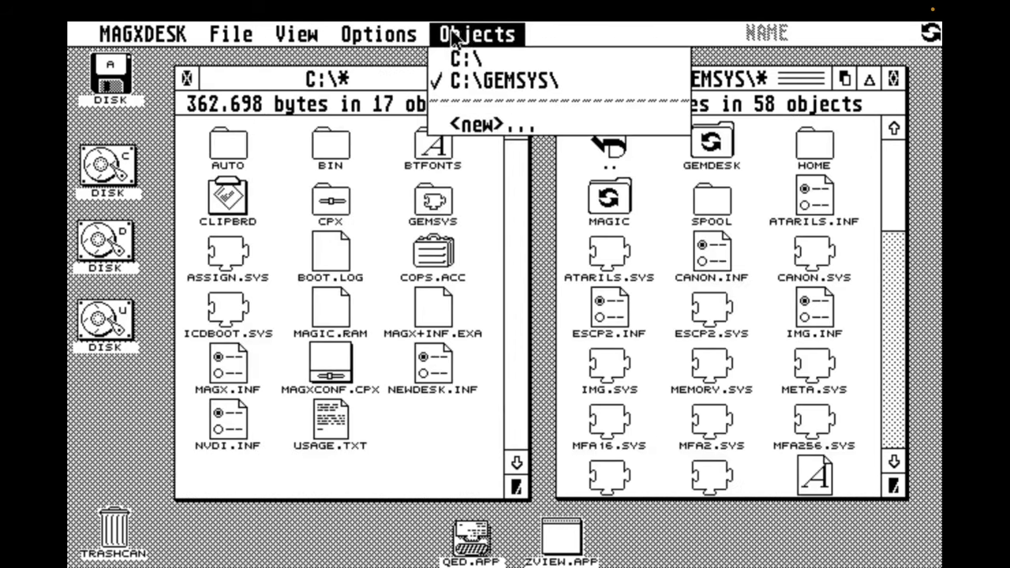
pyautogui.click(467, 58)
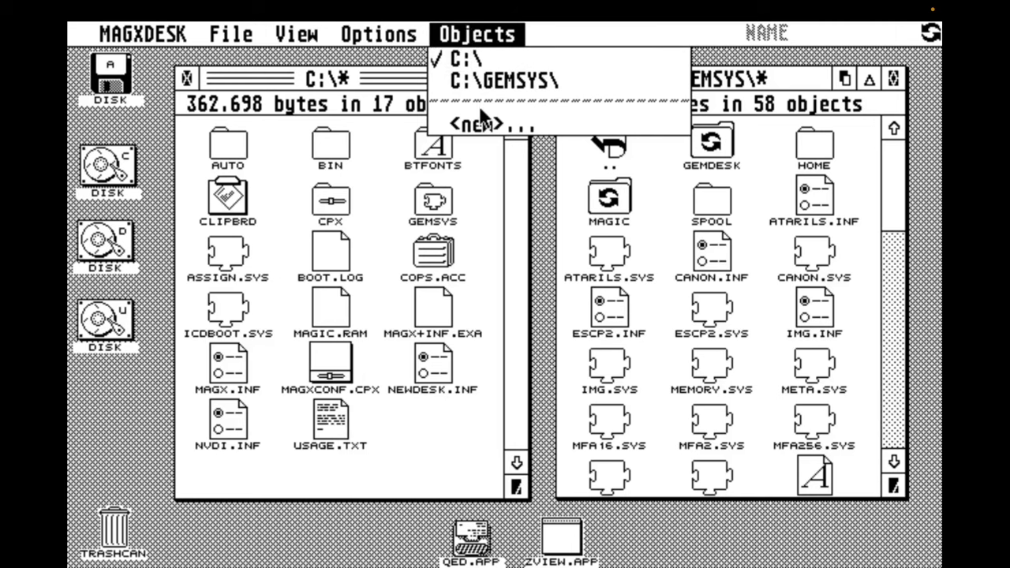
pyautogui.click(481, 119)
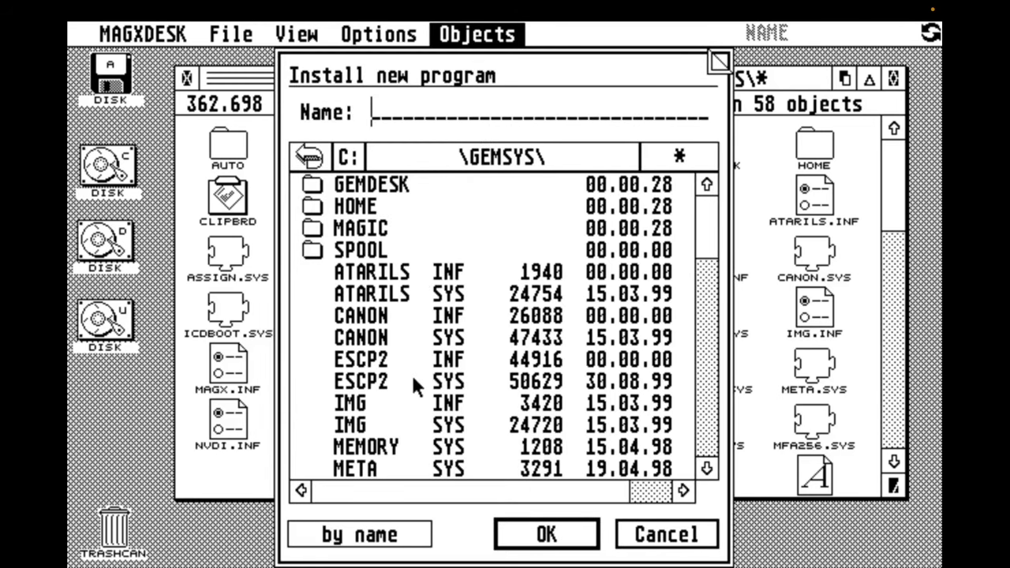
pyautogui.click(309, 157)
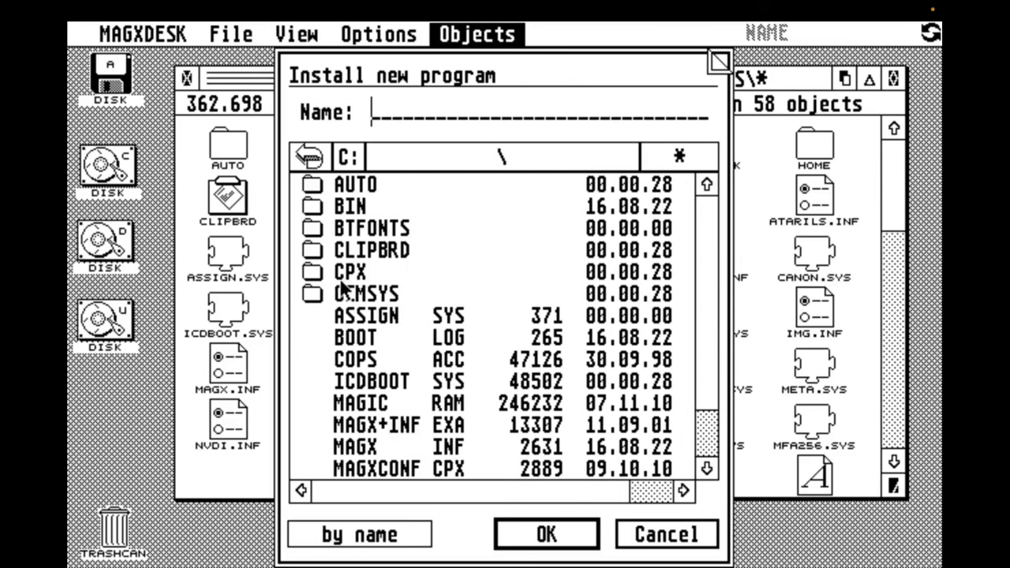
pyautogui.doubleClick(357, 318)
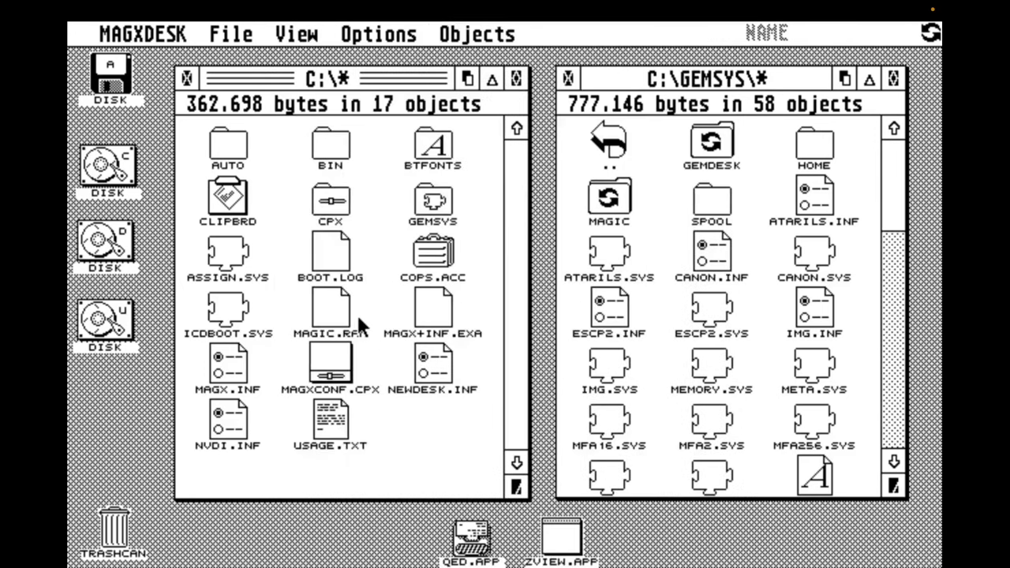
pyautogui.moveTo(462, 36)
pyautogui.click(469, 123)
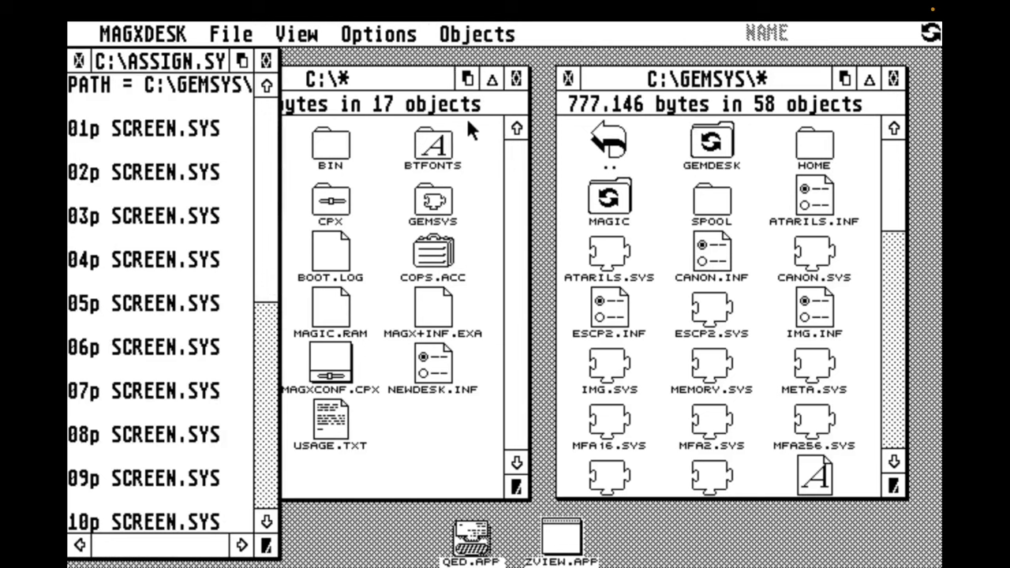
pyautogui.moveTo(267, 545); pyautogui.dragTo(595, 553)
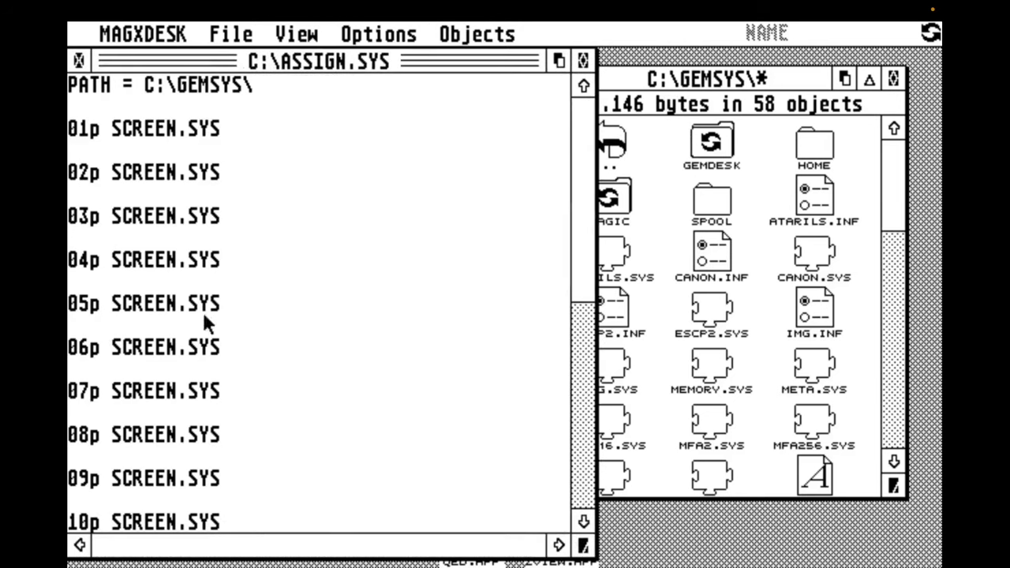
pyautogui.click(79, 61)
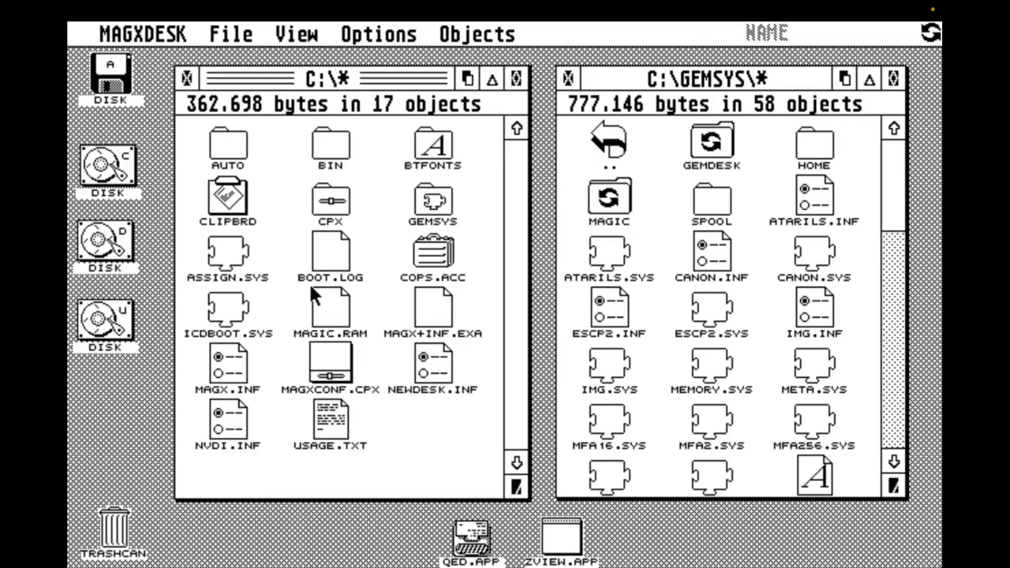